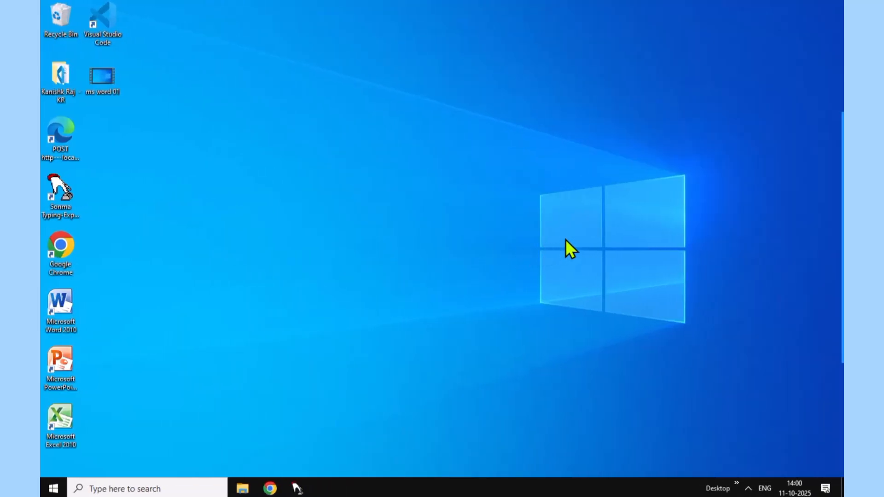
Refresh the Windows desktop several times
{"action": "right_click", "coordinate": [565, 164]}
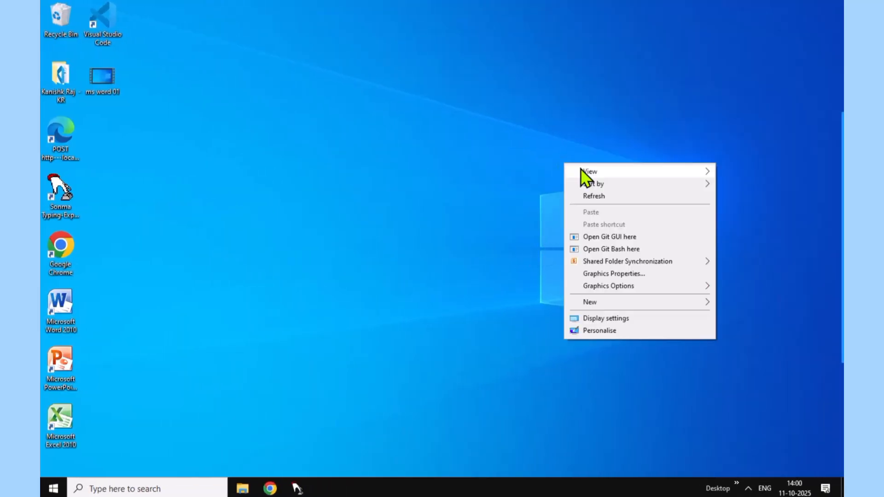
{"action": "left_click", "coordinate": [590, 193]}
{"action": "right_click", "coordinate": [590, 194]}
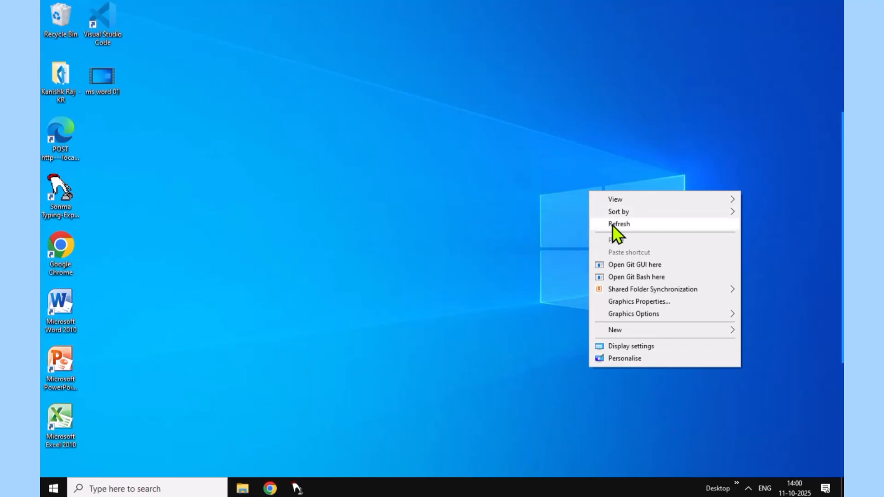
{"action": "left_click", "coordinate": [612, 225]}
{"action": "right_click", "coordinate": [613, 224]}
{"action": "left_click", "coordinate": [626, 252]}
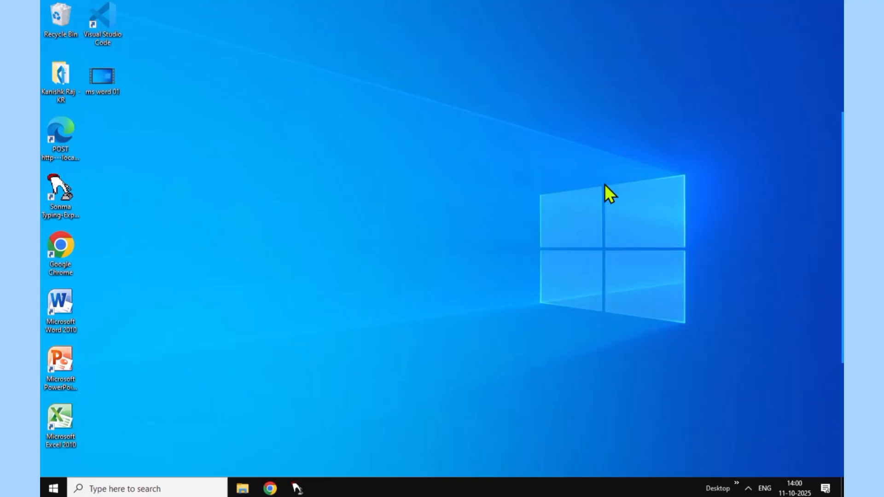
{"action": "right_click", "coordinate": [596, 166]}
{"action": "left_click", "coordinate": [614, 198]}
{"action": "right_click", "coordinate": [593, 170]}
{"action": "left_click", "coordinate": [613, 198]}
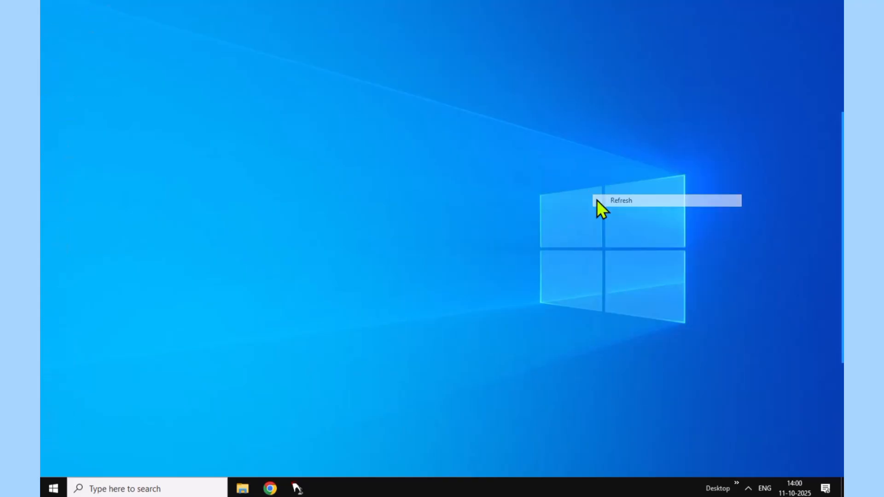
Launch Microsoft Word 2010 and dismiss the Office Activation Wizard
{"action": "left_click", "coordinate": [45, 493]}
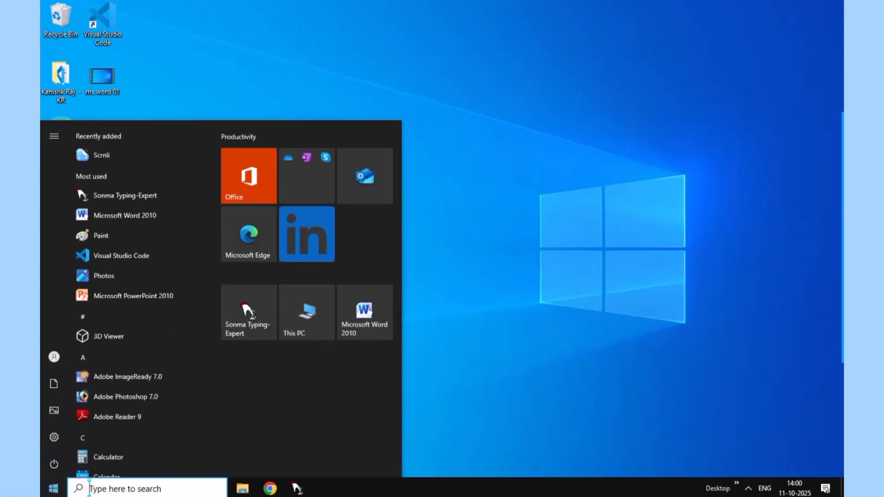
{"action": "type", "text": "m"}
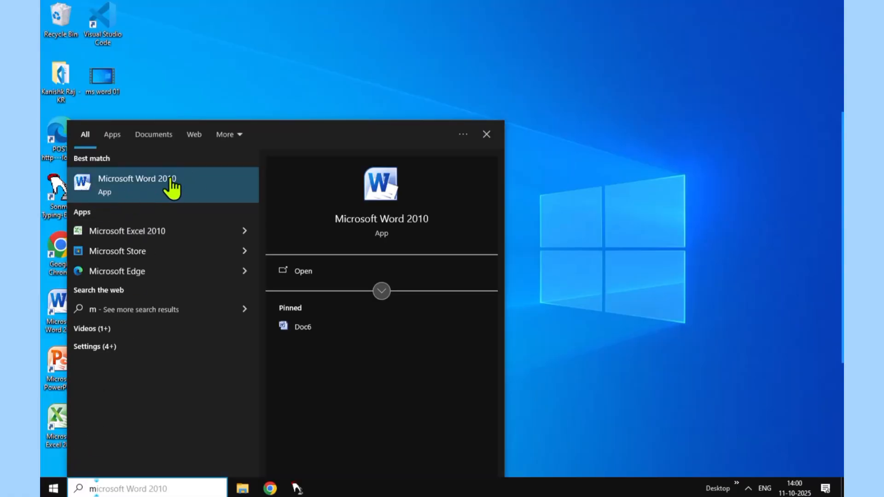
{"action": "left_click", "coordinate": [143, 186]}
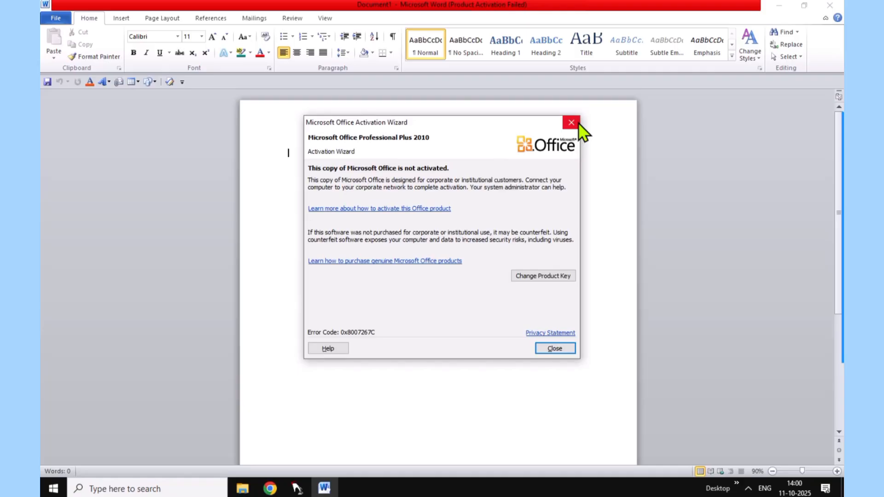
{"action": "left_click", "coordinate": [573, 123]}
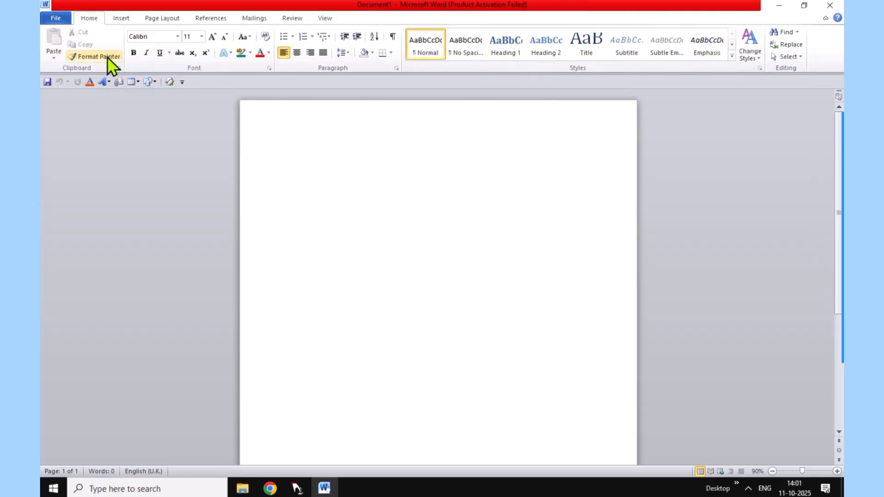
Try the built-in Annual cover page on the blank document, look it over and undo the insertion
{"action": "left_click", "coordinate": [121, 18]}
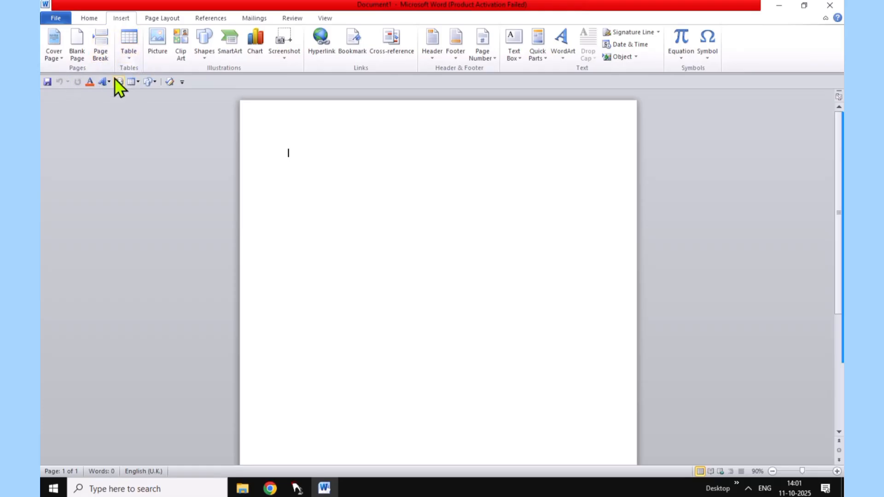
{"action": "left_click", "coordinate": [61, 59]}
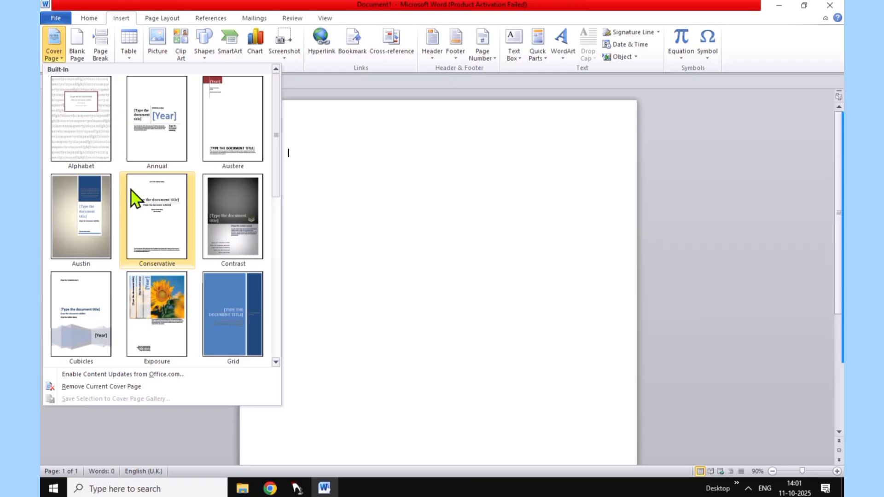
{"action": "left_click", "coordinate": [160, 212]}
{"action": "left_click", "coordinate": [166, 141]}
{"action": "scroll", "coordinate": [405, 291], "scroll_direction": "down", "scroll_amount": 1}
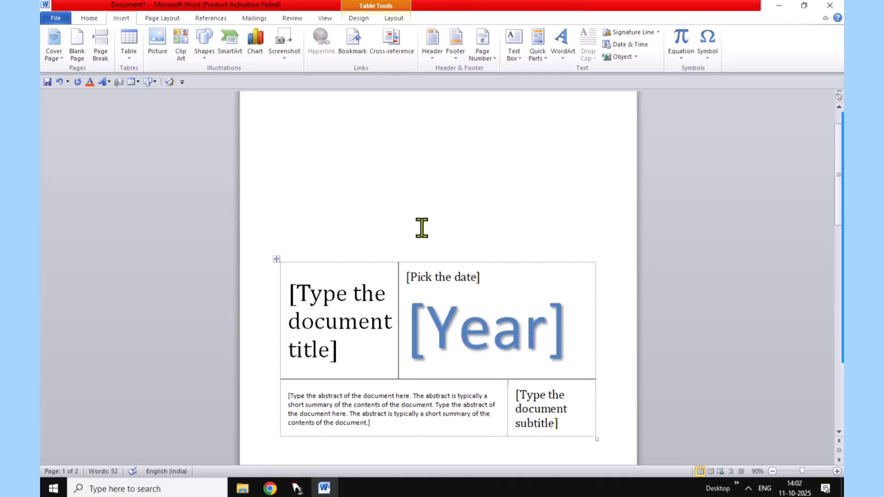
{"action": "scroll", "coordinate": [420, 221], "scroll_direction": "up", "scroll_amount": 1}
{"action": "scroll", "coordinate": [396, 233], "scroll_direction": "down", "scroll_amount": 1}
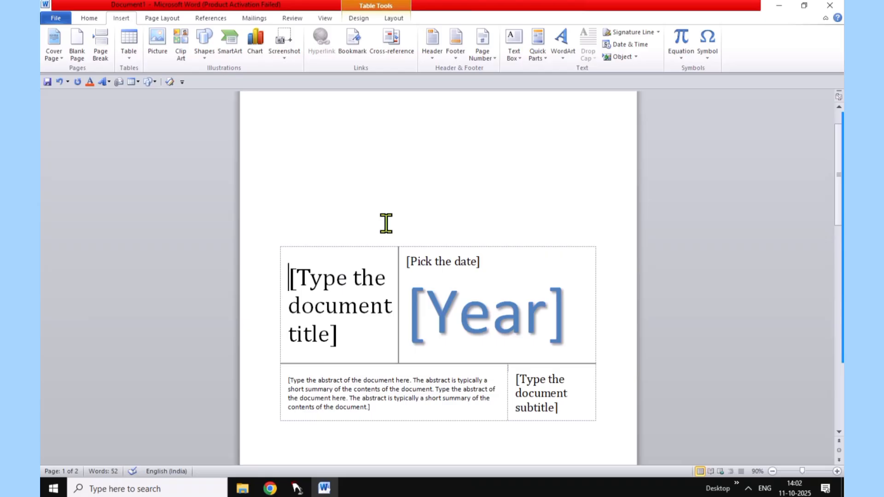
{"action": "key", "text": "ctrl+z"}
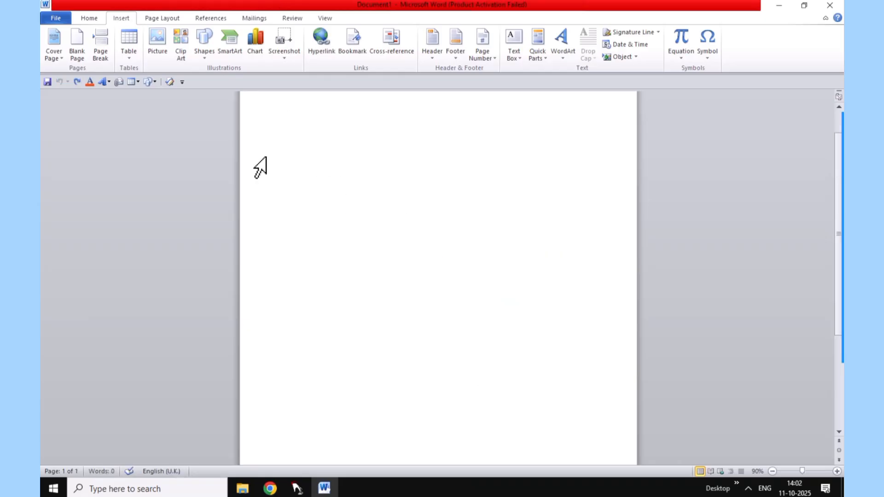
Try the built-in Exposure cover page, look over its placeholders and undo the insertion
{"action": "left_click", "coordinate": [62, 55]}
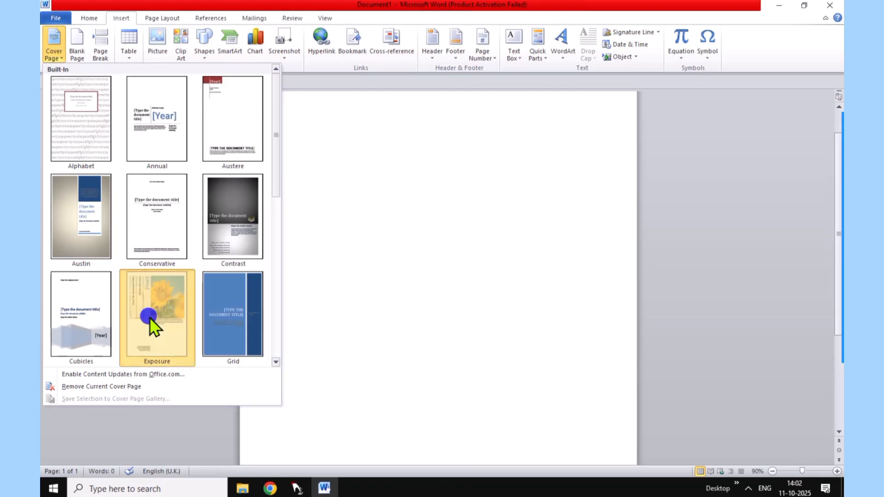
{"action": "left_click", "coordinate": [149, 325]}
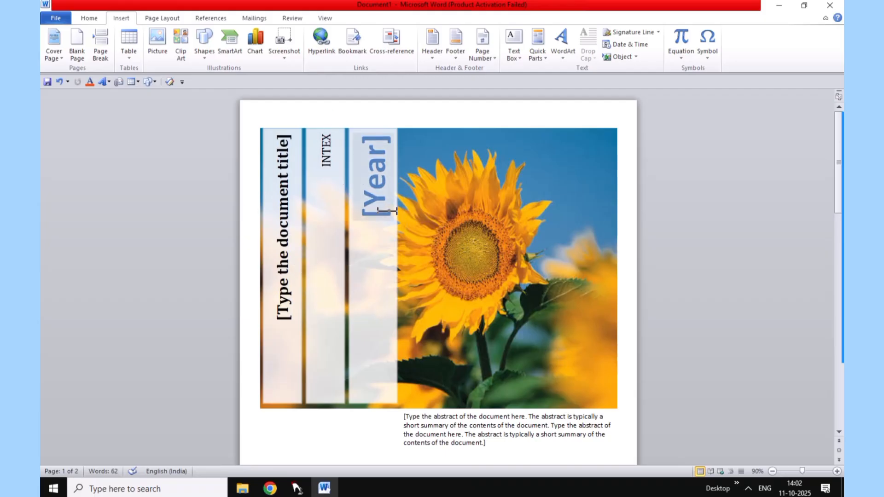
{"action": "scroll", "coordinate": [359, 159], "scroll_direction": "down", "scroll_amount": 1}
{"action": "scroll", "coordinate": [361, 184], "scroll_direction": "up", "scroll_amount": 1}
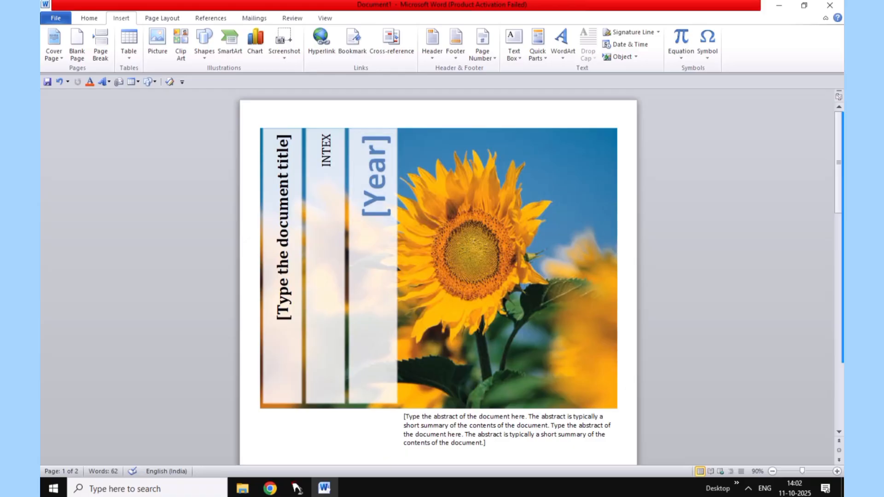
{"action": "scroll", "coordinate": [368, 245], "scroll_direction": "down", "scroll_amount": 3}
{"action": "scroll", "coordinate": [366, 245], "scroll_direction": "up", "scroll_amount": 3}
{"action": "scroll", "coordinate": [336, 293], "scroll_direction": "down", "scroll_amount": 3}
{"action": "scroll", "coordinate": [352, 218], "scroll_direction": "up", "scroll_amount": 3}
{"action": "left_click", "coordinate": [288, 287]}
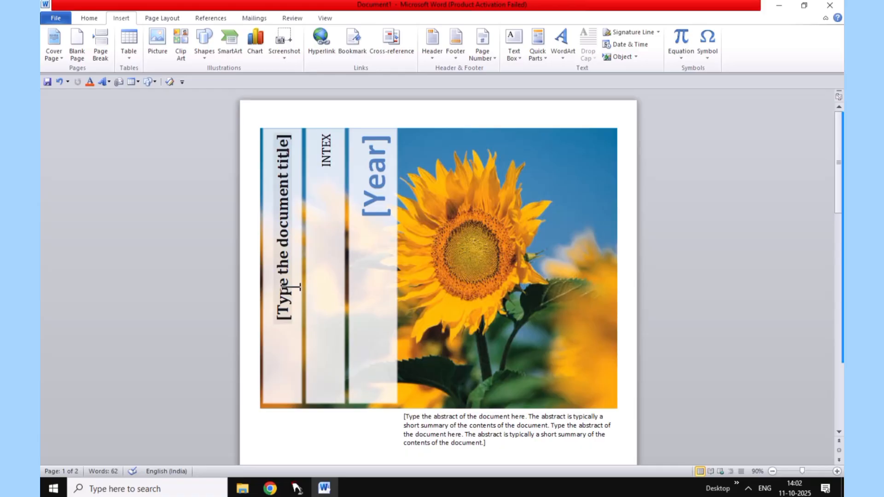
{"action": "scroll", "coordinate": [362, 252], "scroll_direction": "down", "scroll_amount": 1}
{"action": "scroll", "coordinate": [370, 252], "scroll_direction": "up", "scroll_amount": 1}
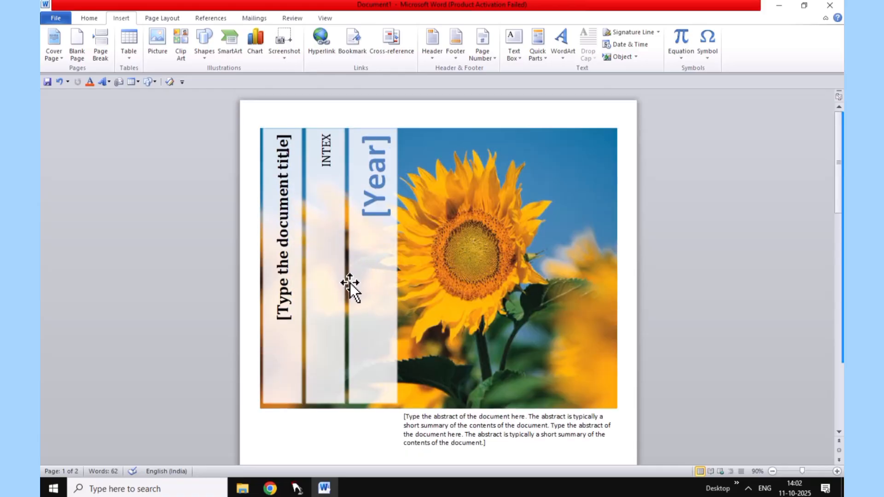
{"action": "key", "text": "ctrl+z"}
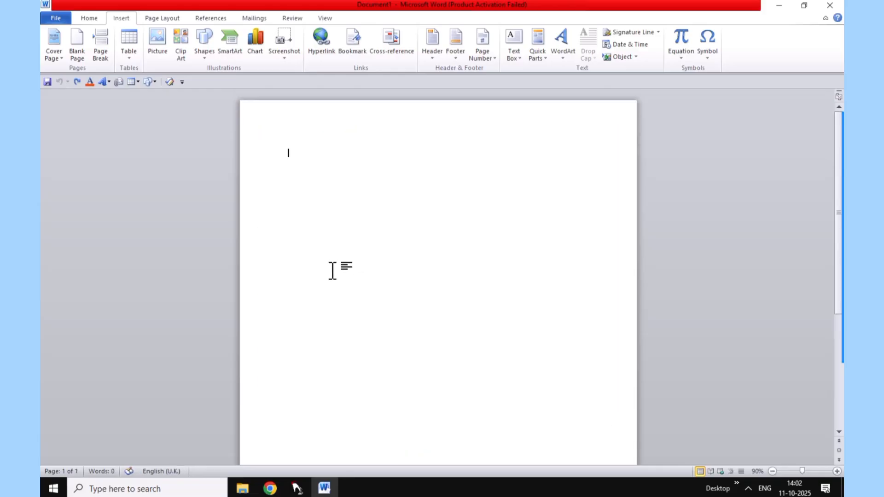
Try the built-in Grid cover page, then undo, redo and again undo the insertion
{"action": "left_click", "coordinate": [53, 59]}
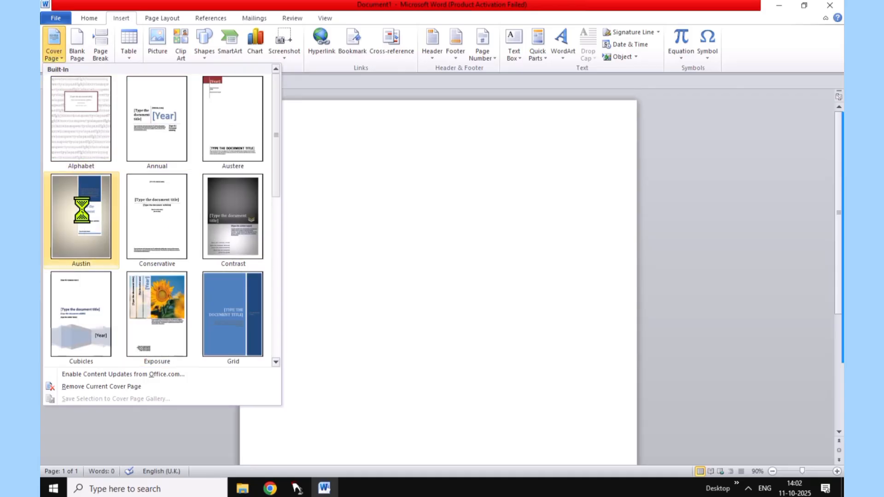
{"action": "left_click", "coordinate": [252, 290]}
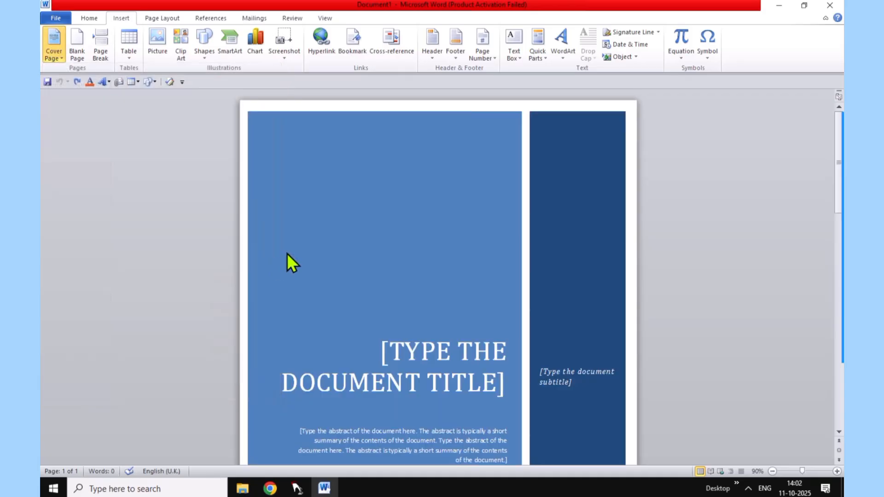
{"action": "scroll", "coordinate": [450, 257], "scroll_direction": "down", "scroll_amount": 3}
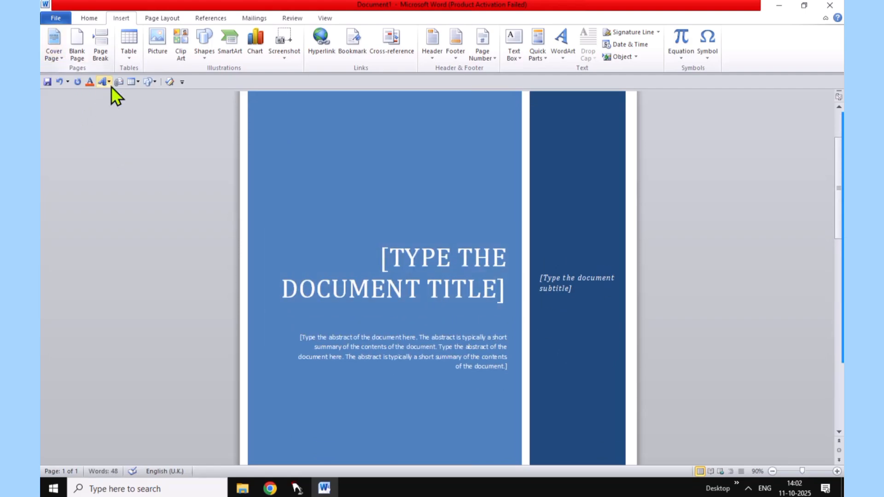
{"action": "key", "text": "ctrl+z"}
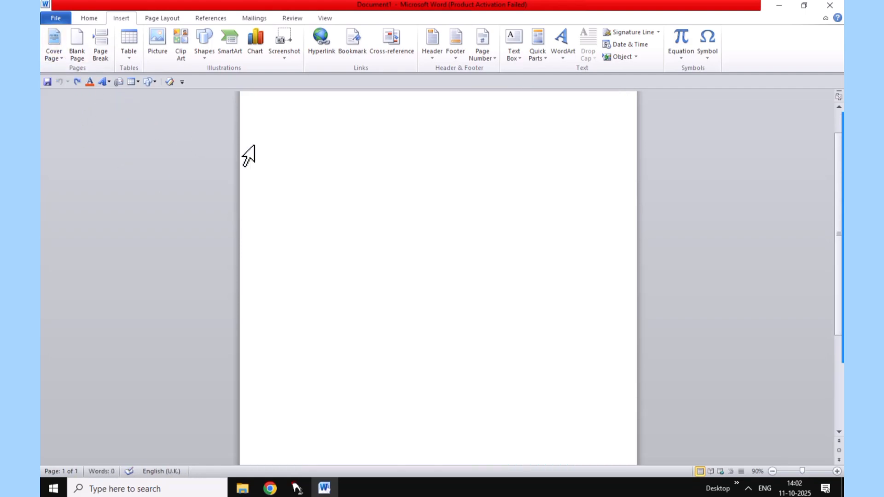
{"action": "key", "text": "ctrl+y"}
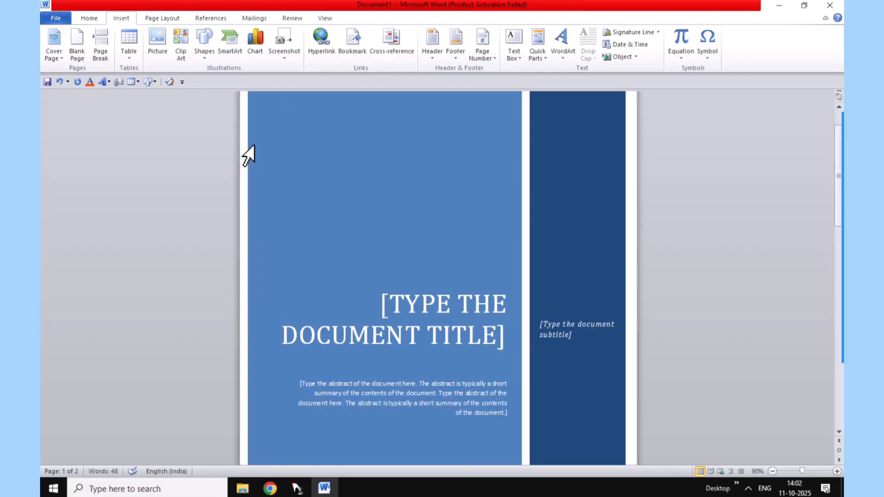
{"action": "key", "text": "ctrl+z"}
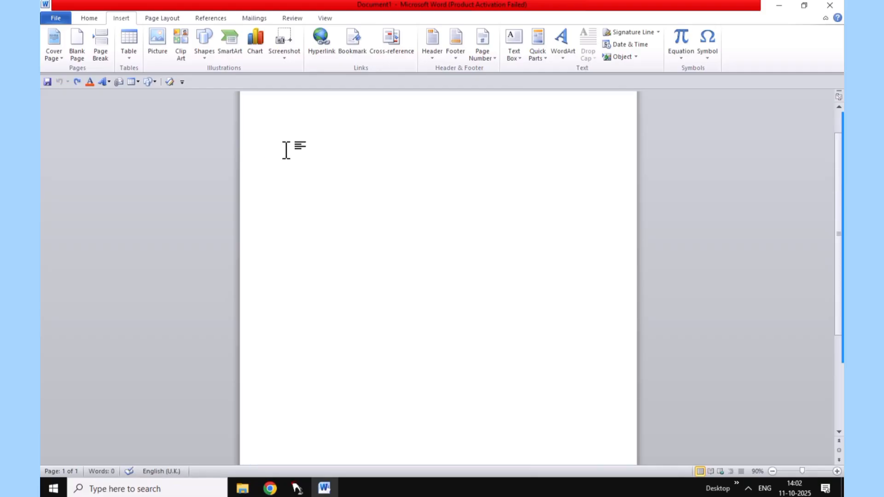
Insert a blank page, view both pages in full side by side and undo the insertion
{"action": "left_click", "coordinate": [85, 54]}
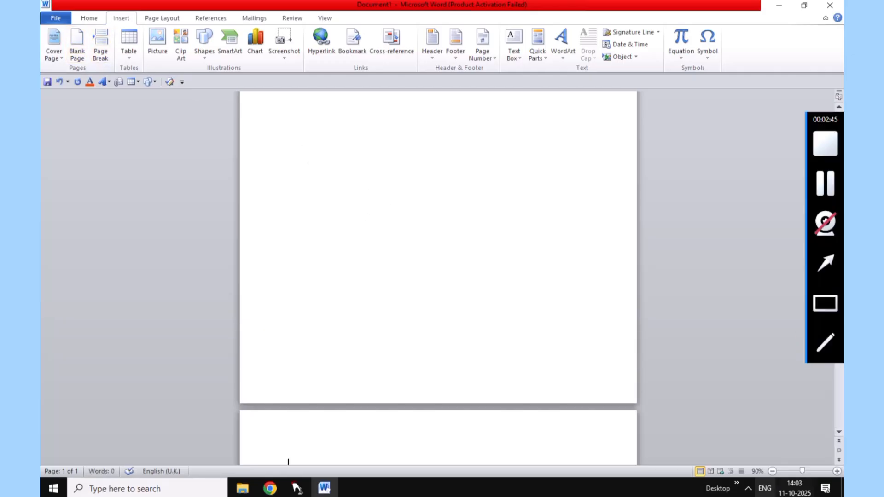
{"action": "left_click", "coordinate": [773, 472]}
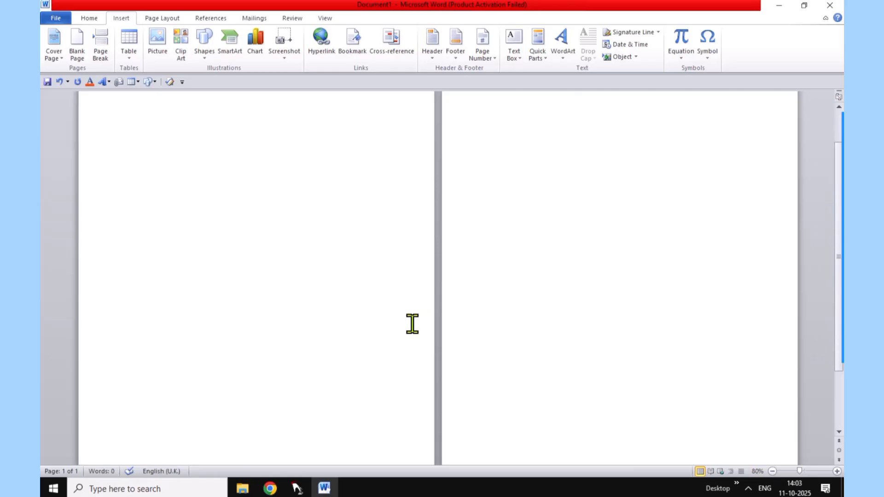
{"action": "left_click", "coordinate": [773, 471]}
{"action": "left_click", "coordinate": [773, 471]}
{"action": "left_click", "coordinate": [773, 471]}
{"action": "left_click", "coordinate": [773, 471]}
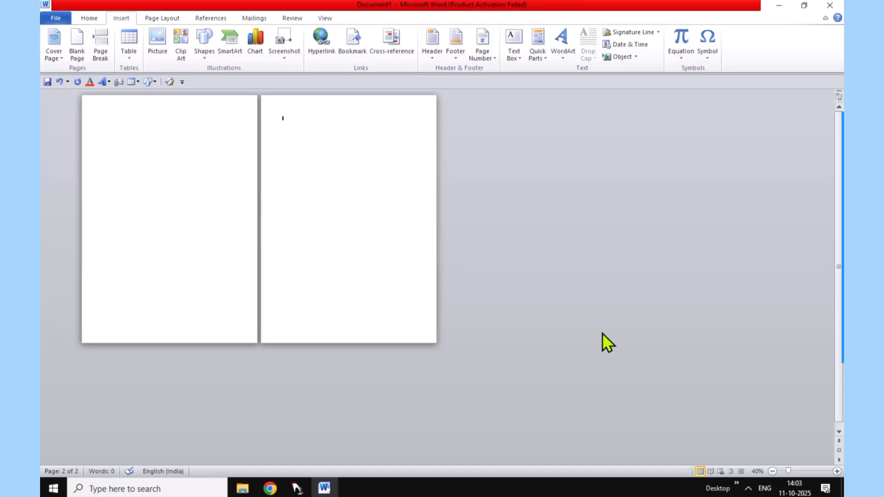
{"action": "key", "text": "ctrl+z"}
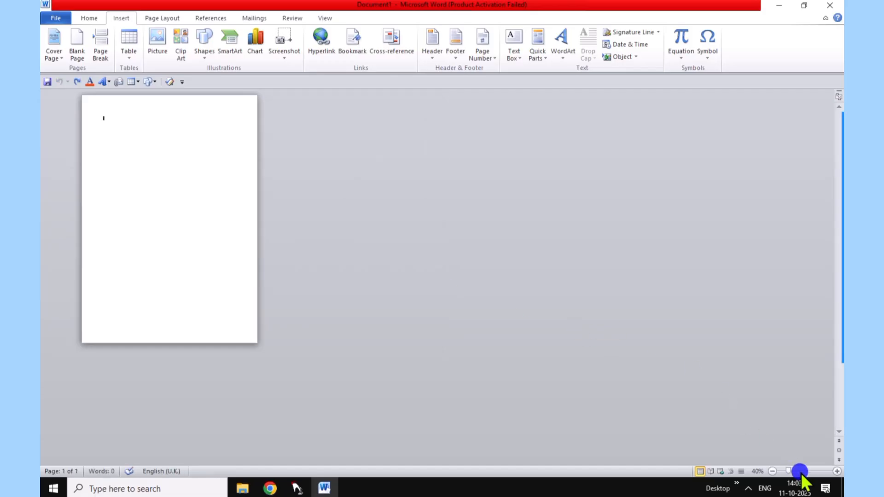
{"action": "left_click_drag", "start_coordinate": [793, 471], "coordinate": [806, 472]}
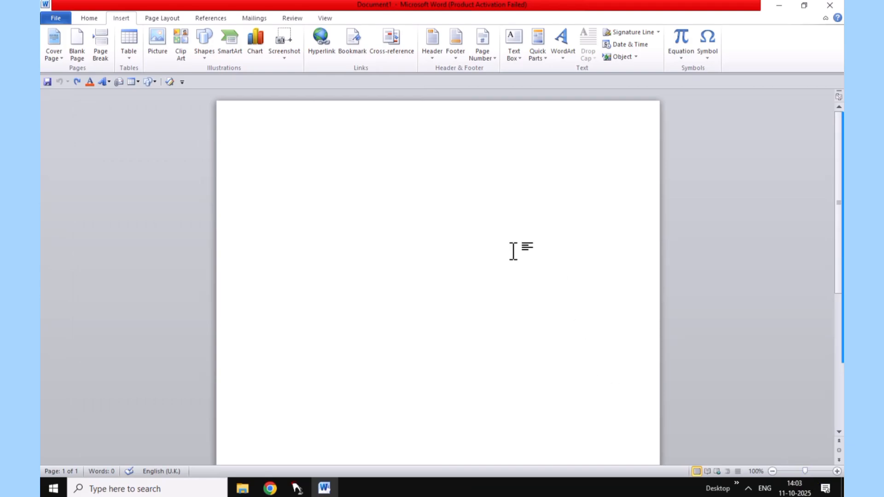
{"action": "scroll", "coordinate": [476, 243], "scroll_direction": "up", "scroll_amount": 2}
{"action": "scroll", "coordinate": [365, 208], "scroll_direction": "down", "scroll_amount": 2}
{"action": "scroll", "coordinate": [362, 208], "scroll_direction": "up", "scroll_amount": 2}
{"action": "type", "text": "@learncominstitute"}
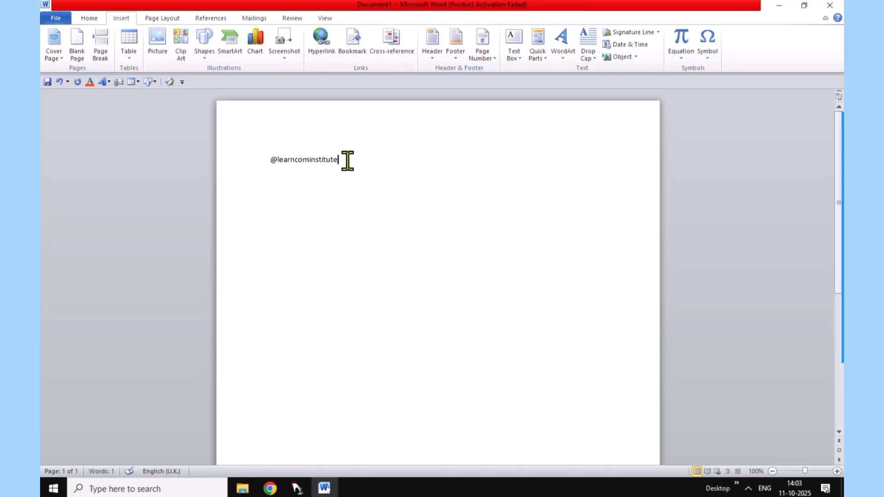
{"action": "left_click_drag", "start_coordinate": [349, 159], "coordinate": [255, 160]}
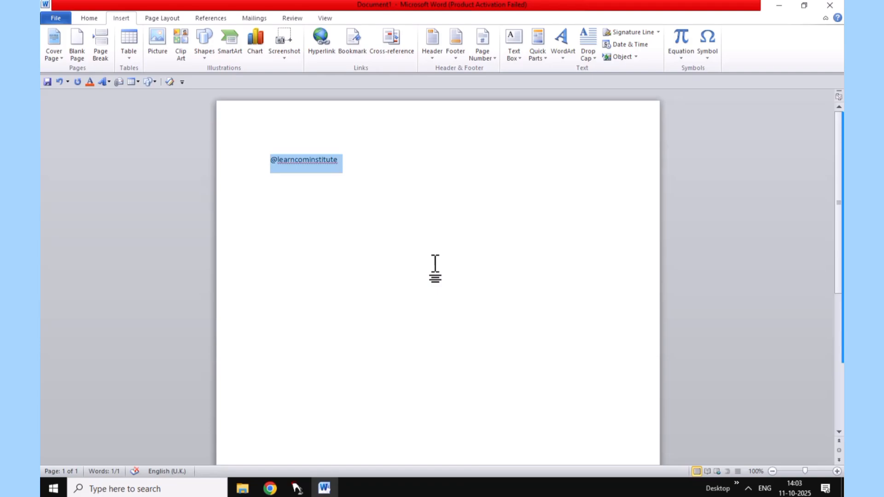
{"action": "key", "text": "ctrl+shift+period"}
{"action": "key", "text": "ctrl+shift+period"}
{"action": "key", "text": "ctrl+shift+period"}
{"action": "key", "text": "ctrl+shift+period"}
{"action": "key", "text": "ctrl+shift+period"}
{"action": "key", "text": "ctrl+shift+period"}
{"action": "key", "text": "ctrl+shift+period"}
{"action": "key", "text": "ctrl+shift+period"}
{"action": "key", "text": "ctrl+shift+period"}
{"action": "key", "text": "ctrl+shift+period"}
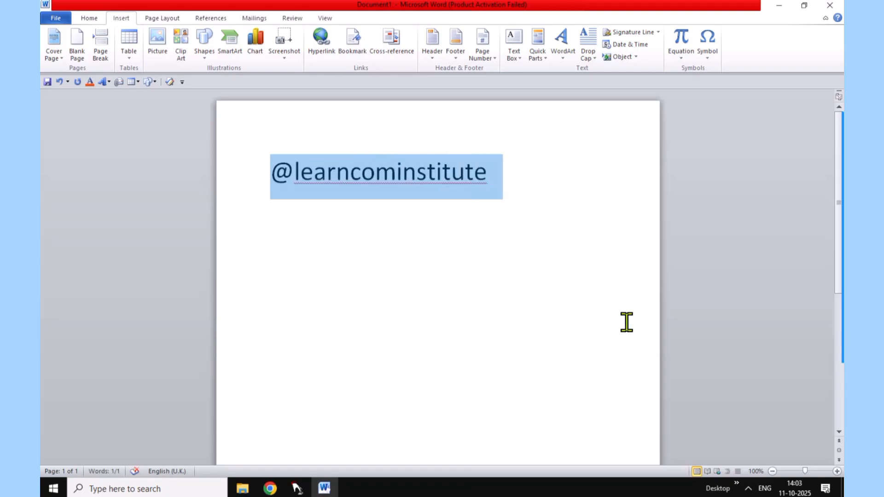
{"action": "left_click", "coordinate": [517, 188]}
{"action": "right_click", "coordinate": [487, 185]}
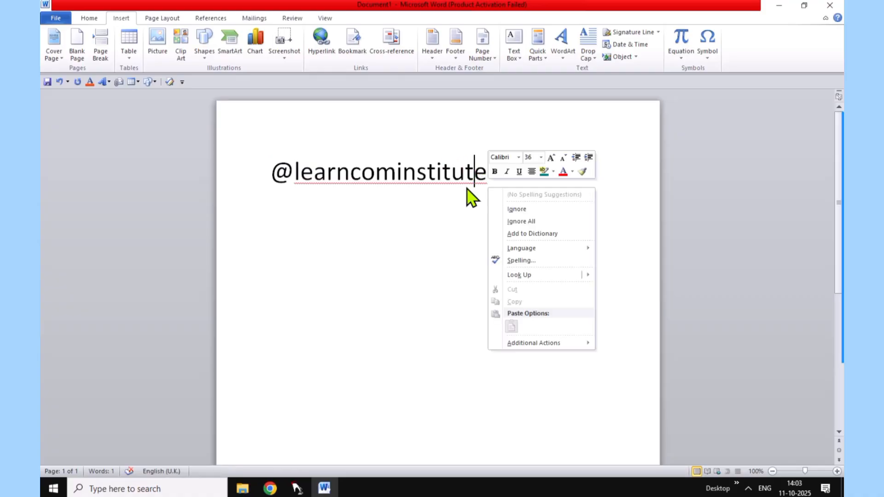
{"action": "left_click", "coordinate": [387, 188]}
{"action": "right_click", "coordinate": [448, 183]}
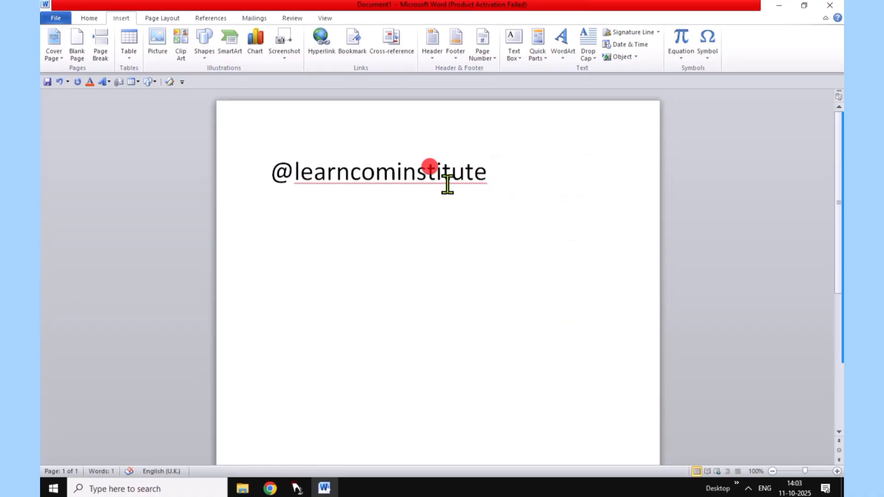
{"action": "left_click", "coordinate": [515, 221]}
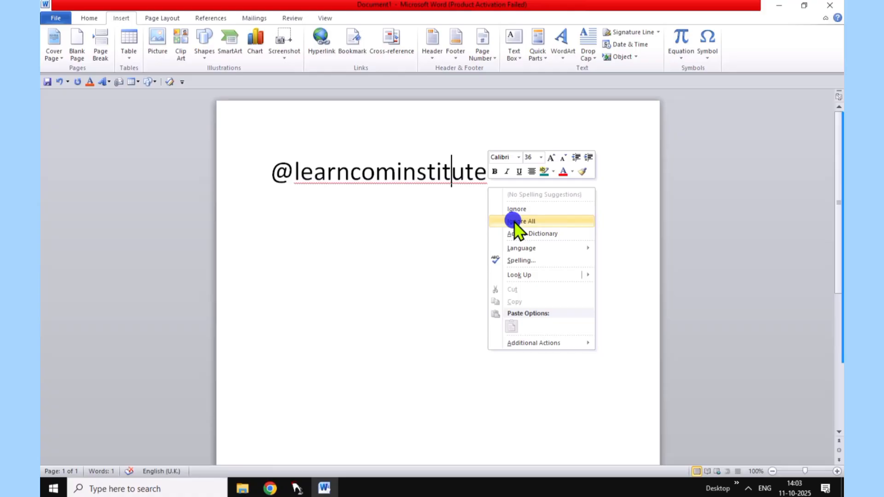
{"action": "left_click", "coordinate": [99, 51]}
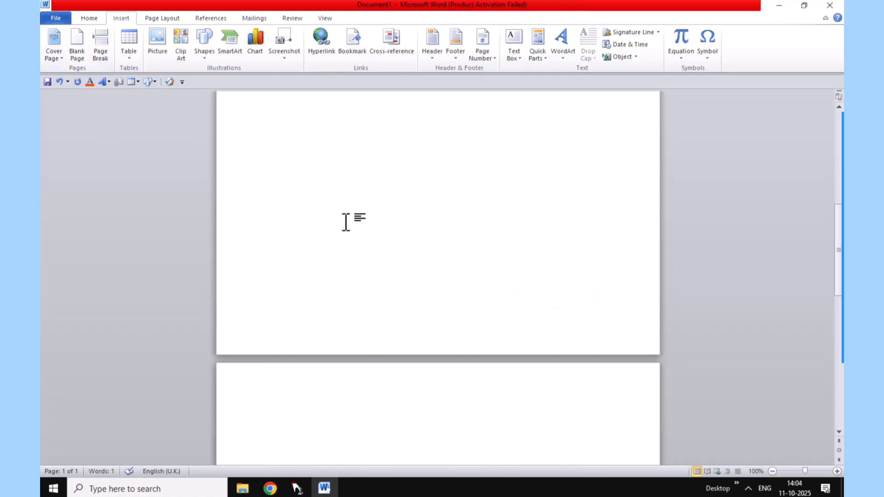
{"action": "scroll", "coordinate": [345, 223], "scroll_direction": "up", "scroll_amount": 10}
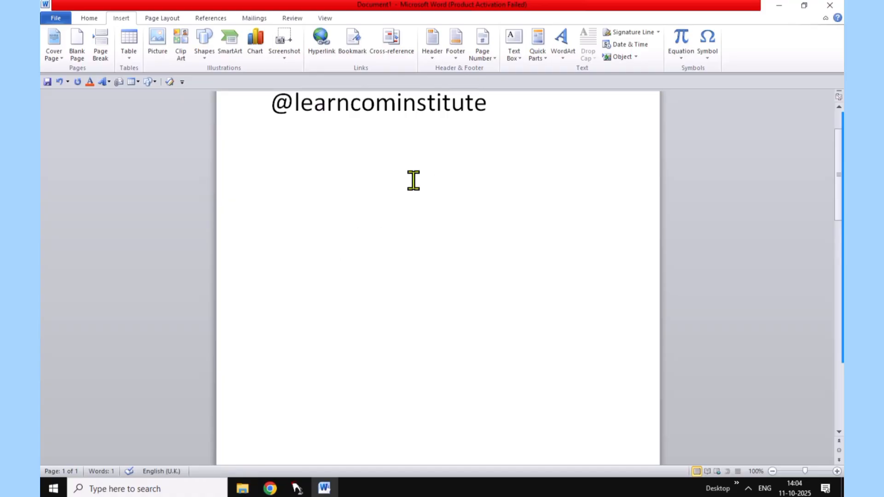
{"action": "scroll", "coordinate": [414, 181], "scroll_direction": "up", "scroll_amount": 3}
{"action": "scroll", "coordinate": [388, 316], "scroll_direction": "down", "scroll_amount": 4}
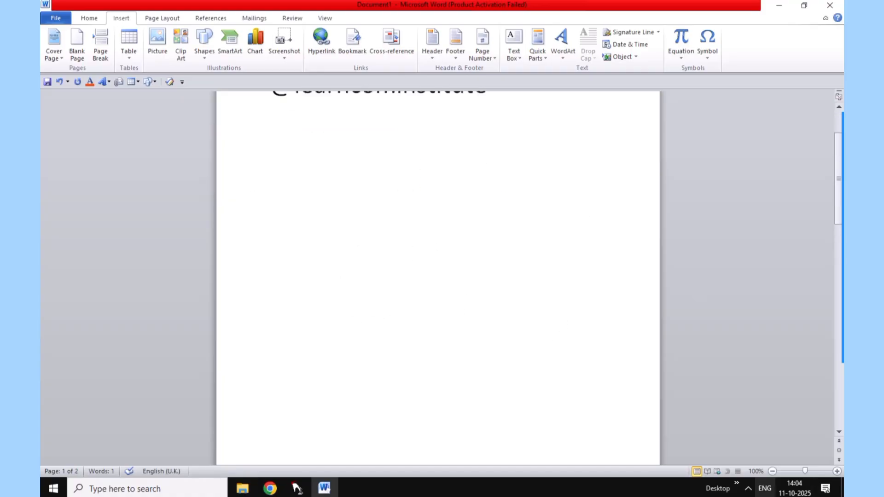
{"action": "left_click", "coordinate": [772, 471]}
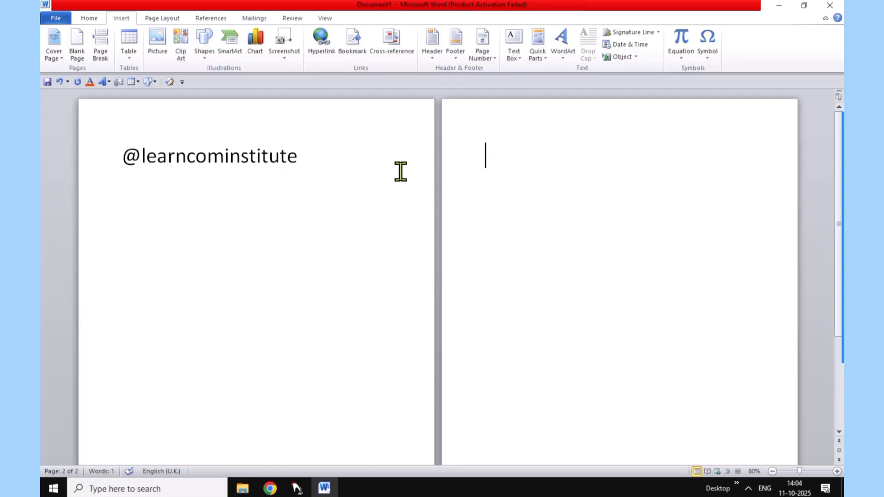
{"action": "left_click", "coordinate": [313, 159]}
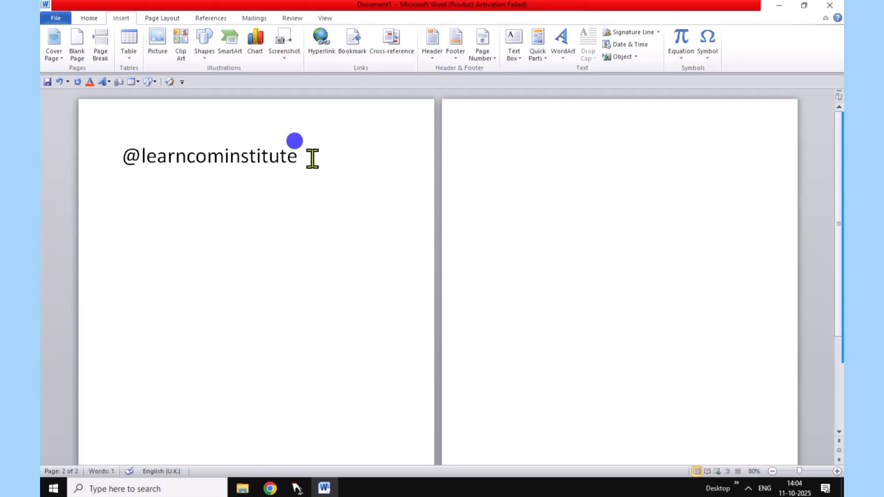
{"action": "left_click", "coordinate": [94, 51]}
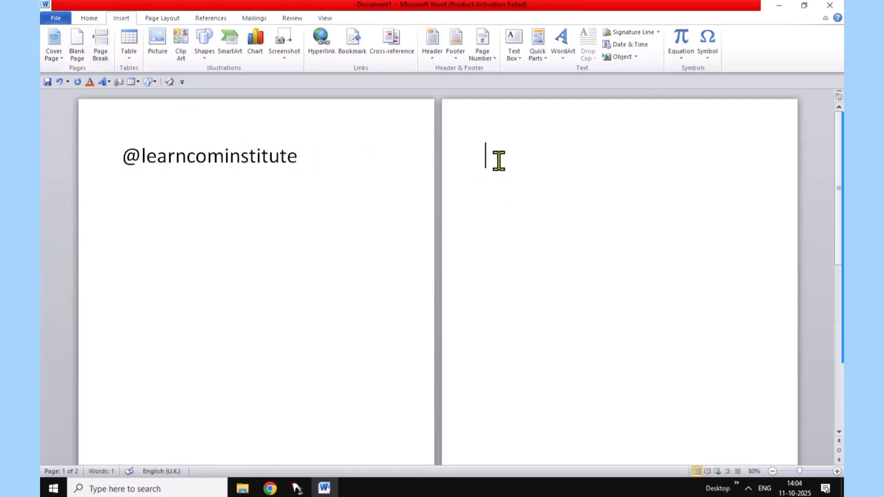
{"action": "type", "text": "hjdghjdsghjksgf"}
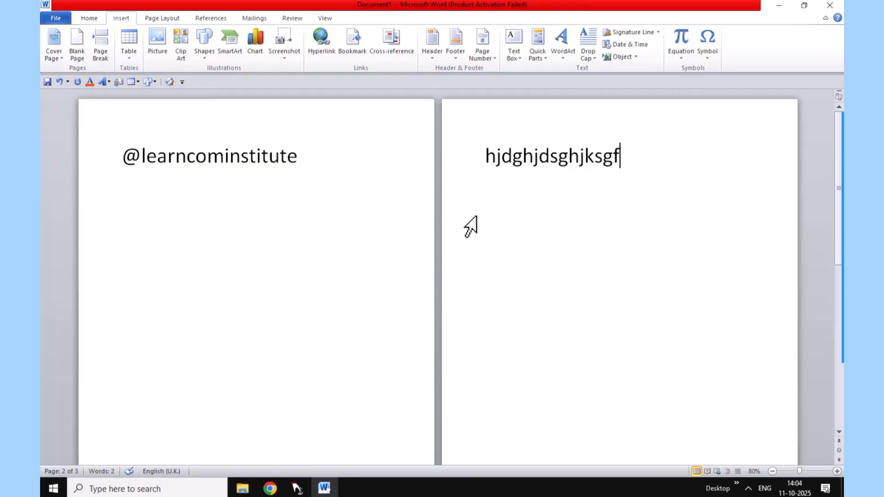
Undo the page breaks, font resizing and sample text until the document is blank, and return the zoom to 100%
{"action": "key", "text": "ctrl+z"}
{"action": "key", "text": "ctrl+z"}
{"action": "key", "text": "ctrl+a"}
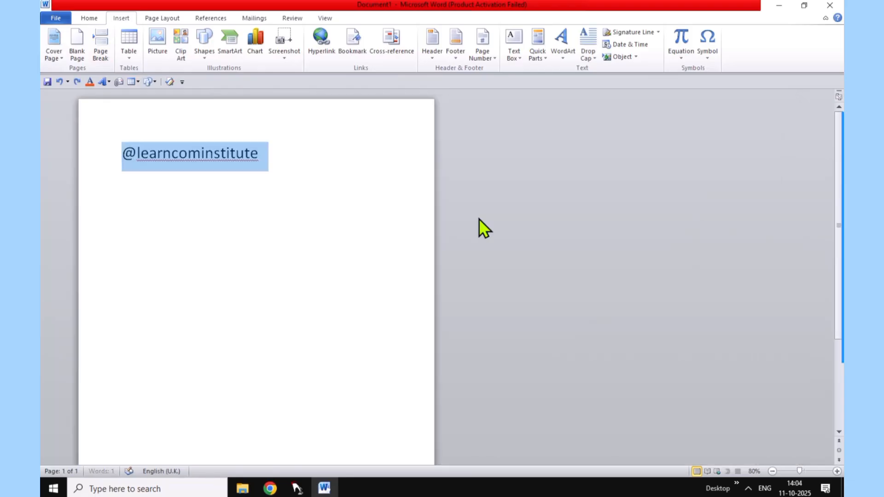
{"action": "key", "text": "ctrl+bracketleft"}
{"action": "key", "text": "ctrl+bracketleft"}
{"action": "key", "text": "ctrl+bracketleft"}
{"action": "key", "text": "ctrl+bracketleft"}
{"action": "key", "text": "ctrl+bracketleft"}
{"action": "key", "text": "ctrl+bracketleft"}
{"action": "key", "text": "ctrl+z"}
{"action": "key", "text": "ctrl+z"}
{"action": "key", "text": "ctrl+z"}
{"action": "key", "text": "ctrl+z"}
{"action": "key", "text": "ctrl+z"}
{"action": "key", "text": "ctrl+z"}
{"action": "key", "text": "ctrl+z"}
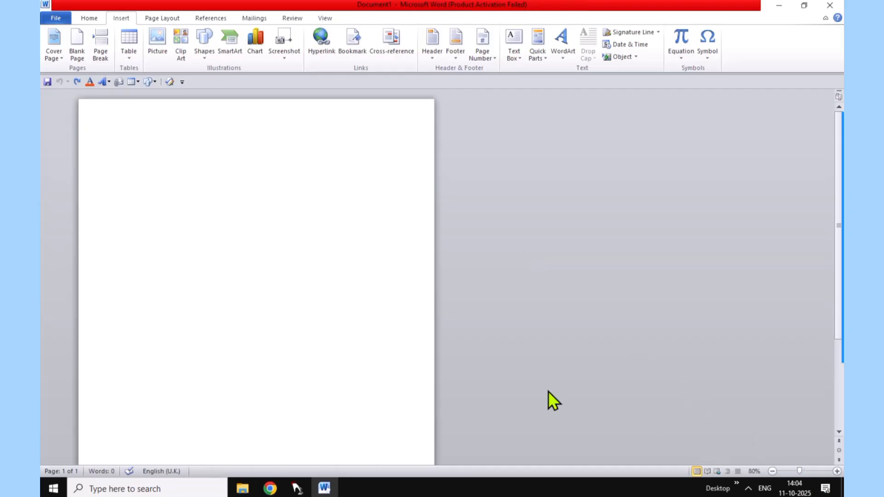
{"action": "scroll", "coordinate": [518, 374], "scroll_direction": "up", "scroll_amount": 2, "text": "ctrl"}
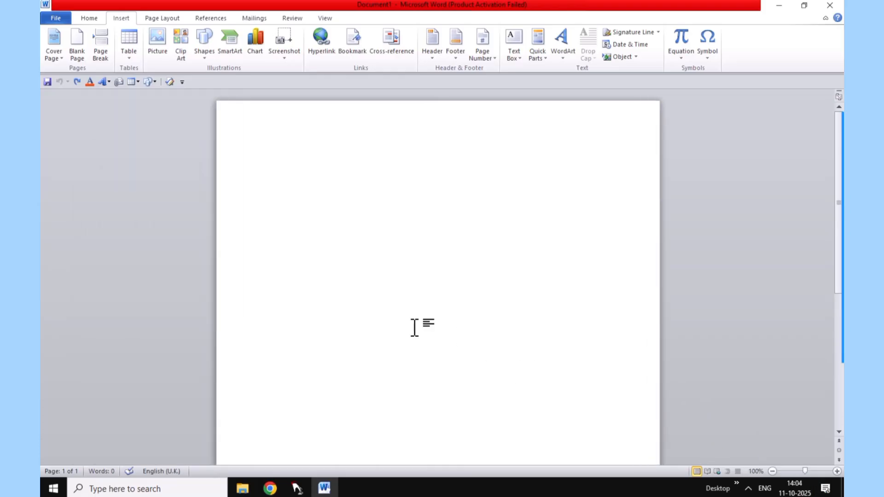
Insert a 4x4 table, make its first two rows taller and narrow its second column
{"action": "left_click", "coordinate": [127, 60]}
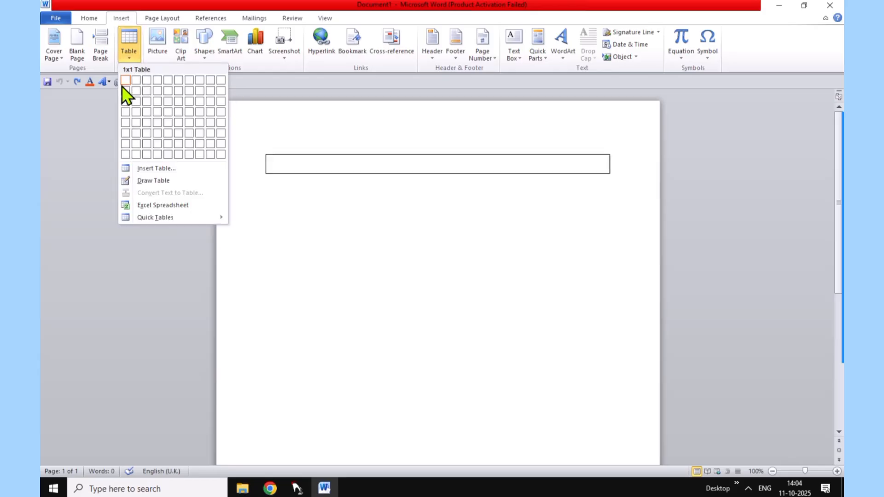
{"action": "left_click", "coordinate": [154, 110]}
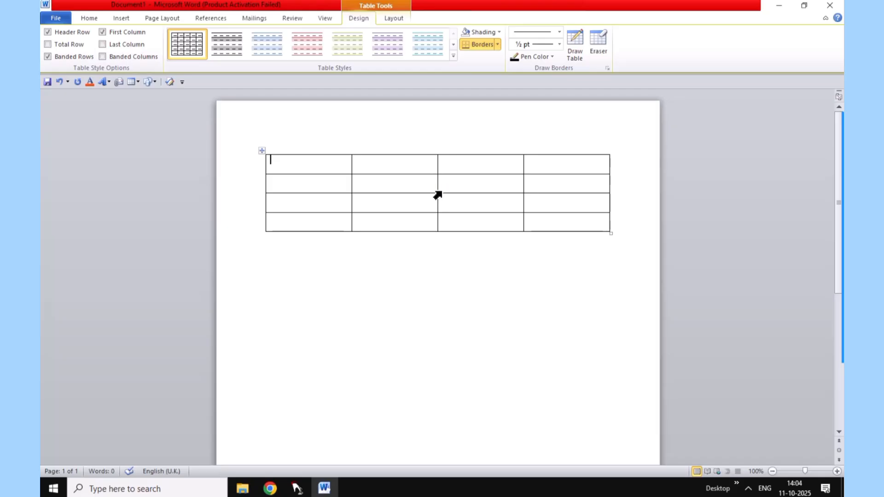
{"action": "left_click_drag", "start_coordinate": [446, 193], "coordinate": [446, 197]}
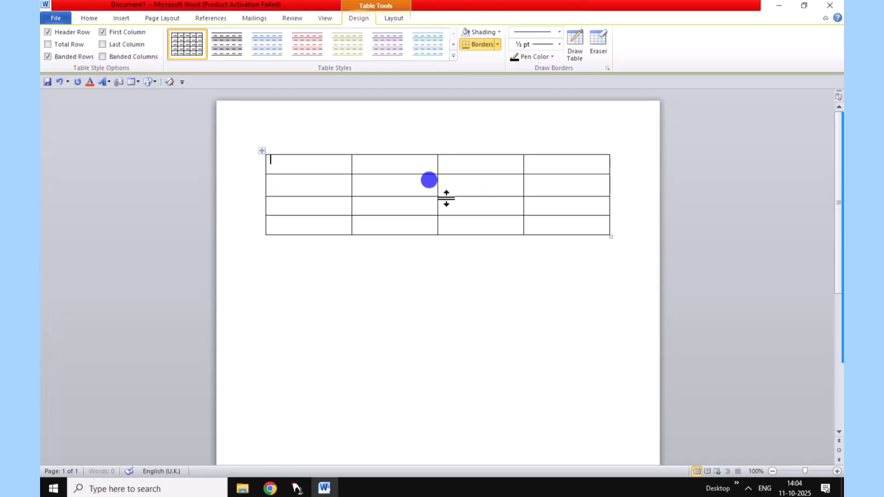
{"action": "left_click_drag", "start_coordinate": [438, 165], "coordinate": [455, 180]}
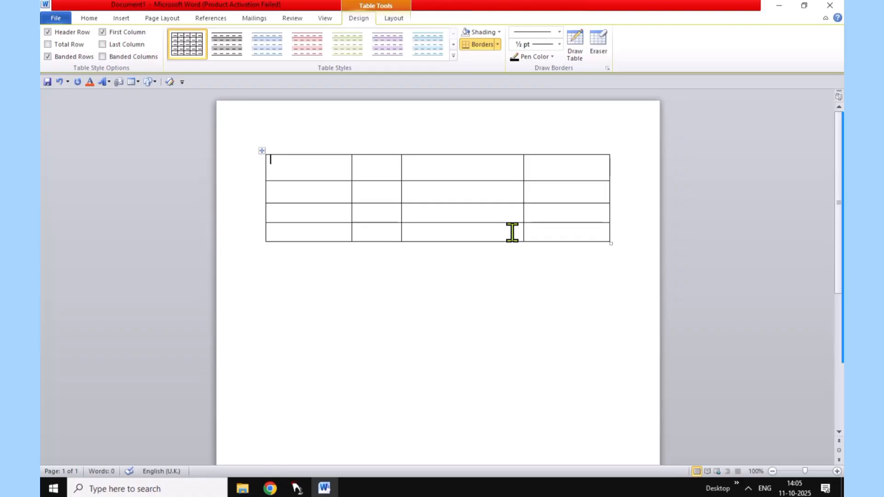
Undo the column and row resizing and the insertion of the 4x4 table
{"action": "key", "text": "ctrl+z"}
{"action": "key", "text": "ctrl+z"}
{"action": "key", "text": "ctrl+z"}
{"action": "key", "text": "ctrl+z"}
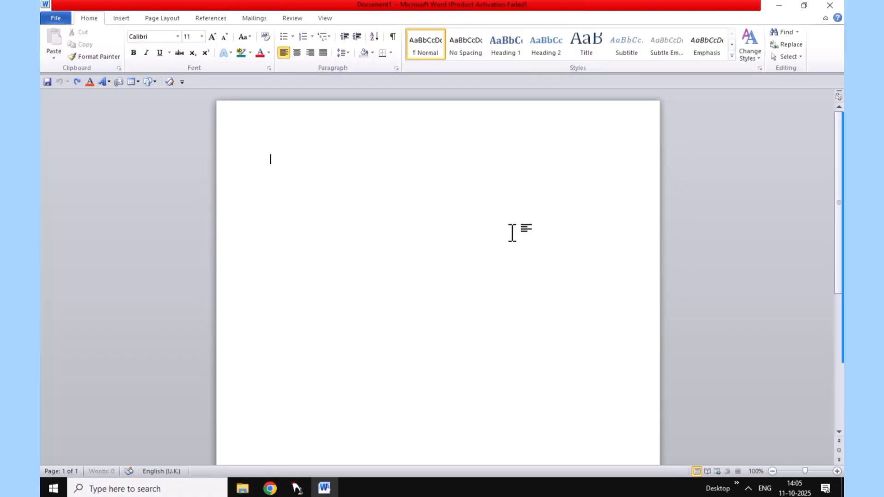
Draw a one-row table freehand near the top of the page and divide it into six columns with vertical lines
{"action": "left_click", "coordinate": [121, 19]}
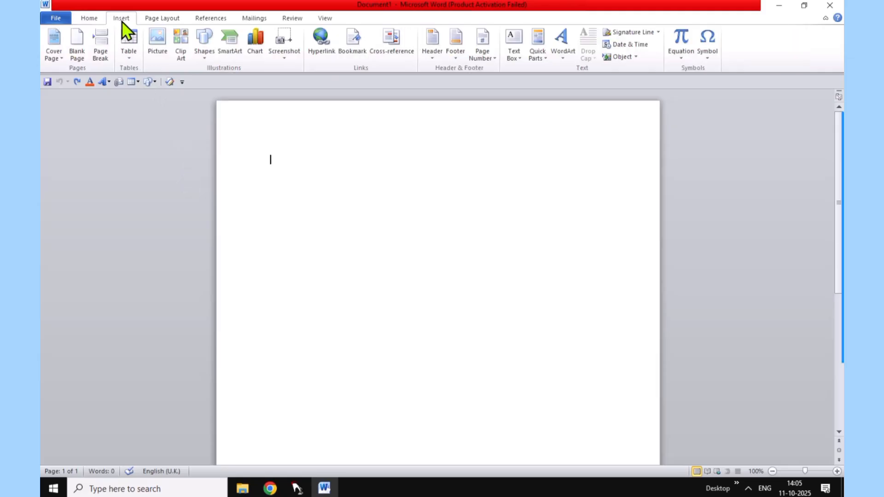
{"action": "left_click", "coordinate": [129, 56]}
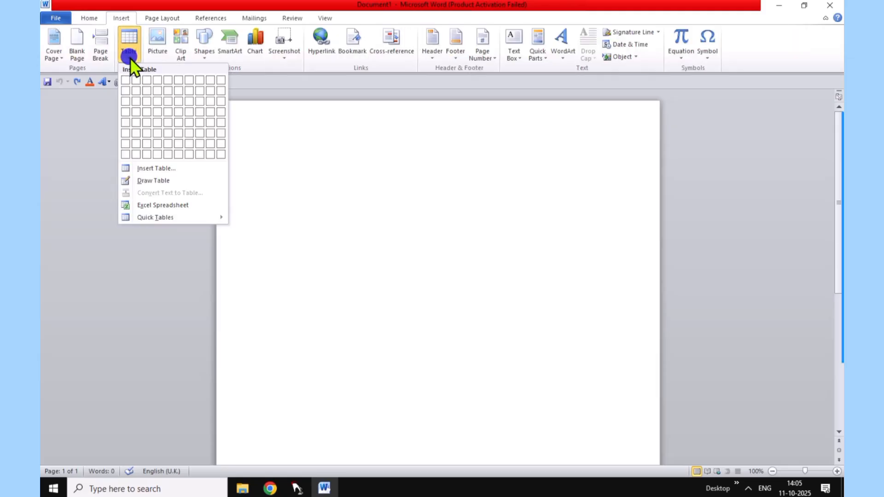
{"action": "left_click", "coordinate": [156, 180]}
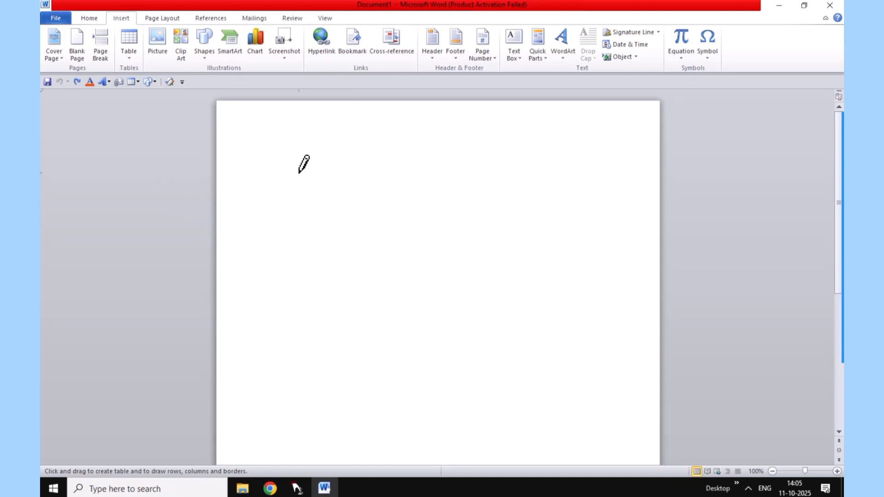
{"action": "mouse_move", "coordinate": [299, 173]}
{"action": "left_mouse_down"}
{"action": "mouse_move", "coordinate": [359, 213]}
{"action": "mouse_move", "coordinate": [525, 205]}
{"action": "mouse_move", "coordinate": [575, 221]}
{"action": "left_mouse_up"}
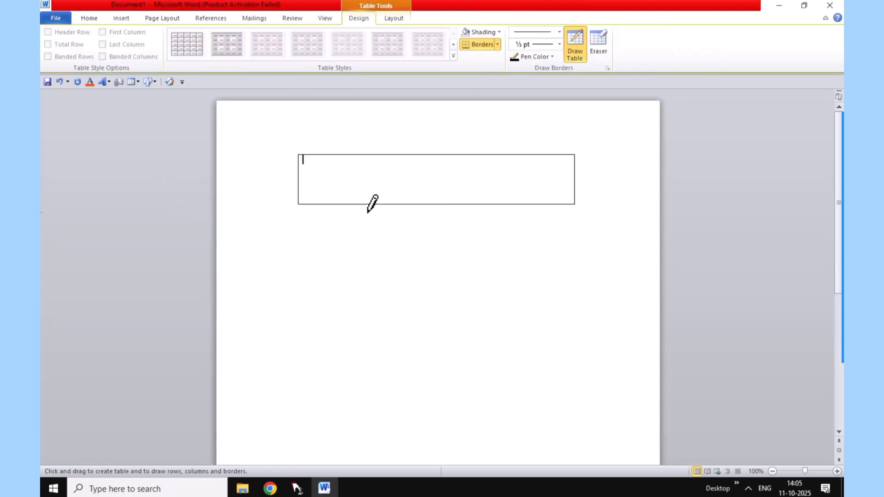
{"action": "left_click_drag", "start_coordinate": [335, 155], "coordinate": [334, 205]}
{"action": "left_click_drag", "start_coordinate": [387, 157], "coordinate": [388, 205]}
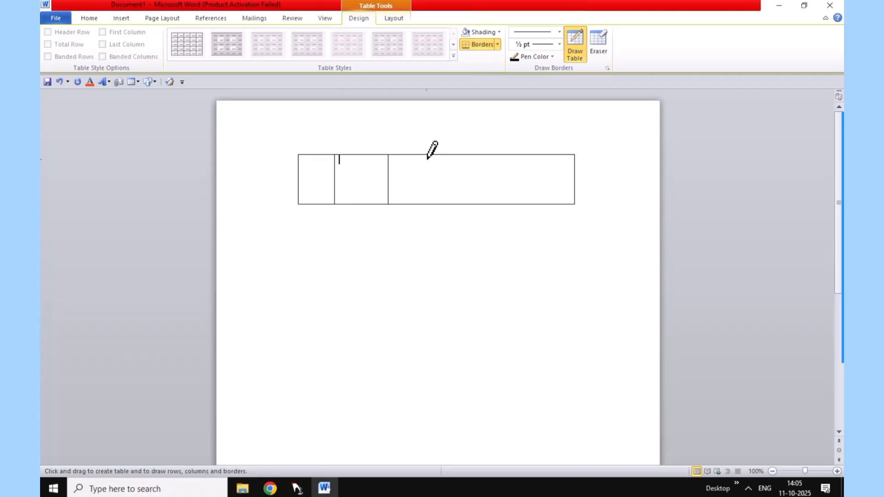
{"action": "left_click_drag", "start_coordinate": [431, 156], "coordinate": [432, 205]}
{"action": "left_click_drag", "start_coordinate": [480, 157], "coordinate": [479, 205]}
{"action": "left_click_drag", "start_coordinate": [521, 156], "coordinate": [522, 205]}
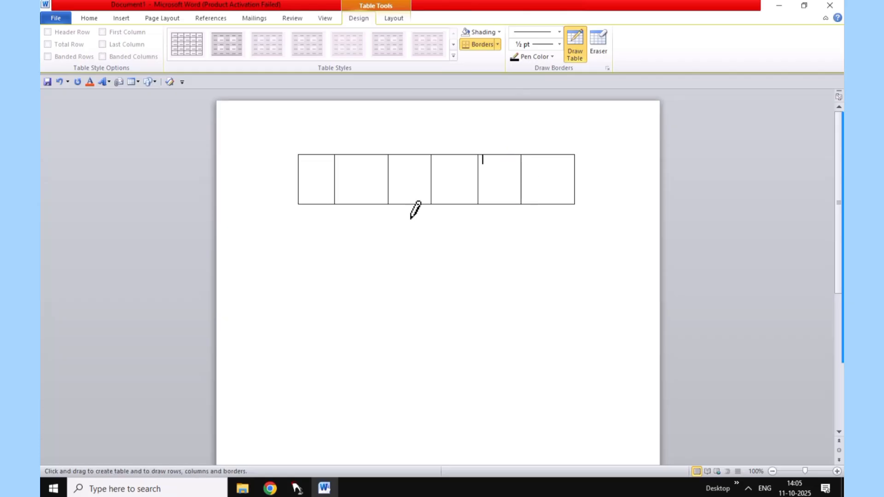
Draw a second table freehand below the first and divide it into eight columns and two rows
{"action": "mouse_move", "coordinate": [309, 226]}
{"action": "left_mouse_down"}
{"action": "mouse_move", "coordinate": [381, 278]}
{"action": "mouse_move", "coordinate": [594, 262]}
{"action": "left_mouse_up"}
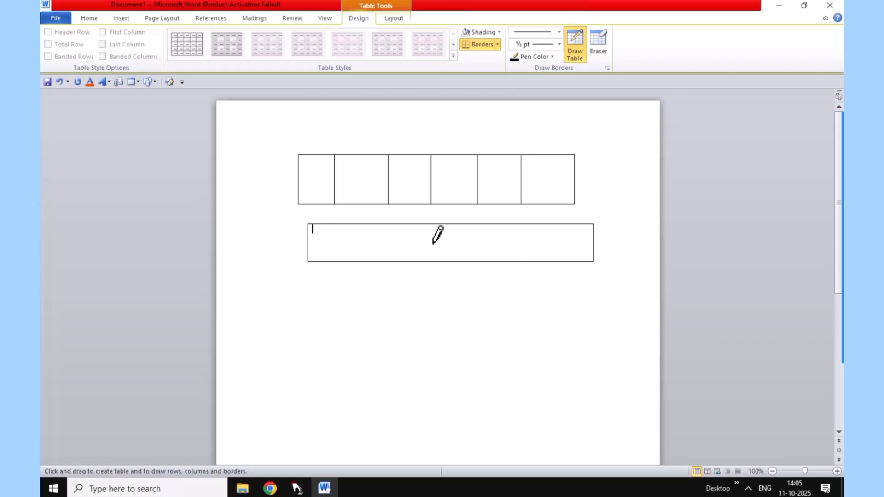
{"action": "left_click_drag", "start_coordinate": [342, 225], "coordinate": [343, 261]}
{"action": "left_click_drag", "start_coordinate": [389, 226], "coordinate": [389, 260]}
{"action": "left_click_drag", "start_coordinate": [435, 224], "coordinate": [437, 261]}
{"action": "left_click_drag", "start_coordinate": [466, 225], "coordinate": [467, 261]}
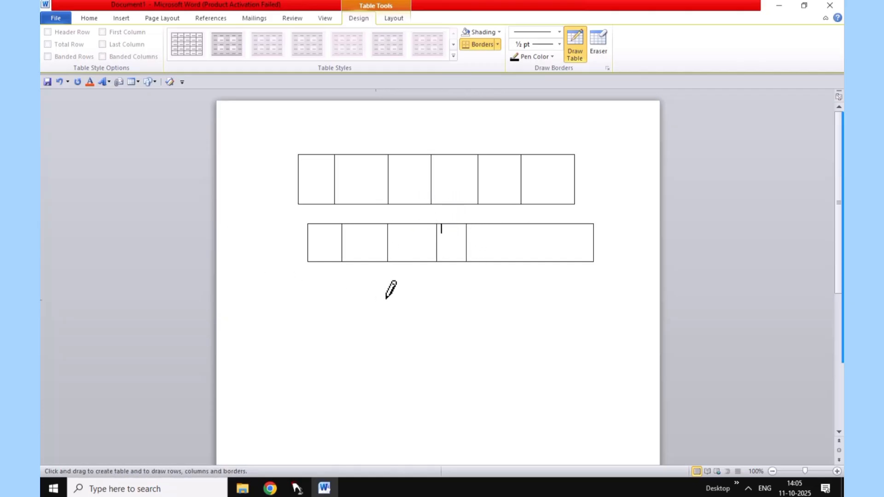
{"action": "left_click_drag", "start_coordinate": [508, 227], "coordinate": [502, 262]}
{"action": "mouse_move", "coordinate": [313, 239]}
{"action": "left_mouse_down"}
{"action": "mouse_move", "coordinate": [421, 229]}
{"action": "mouse_move", "coordinate": [577, 234]}
{"action": "mouse_move", "coordinate": [567, 224]}
{"action": "mouse_move", "coordinate": [548, 222]}
{"action": "mouse_move", "coordinate": [552, 261]}
{"action": "left_mouse_up"}
{"action": "left_click_drag", "start_coordinate": [573, 224], "coordinate": [578, 256]}
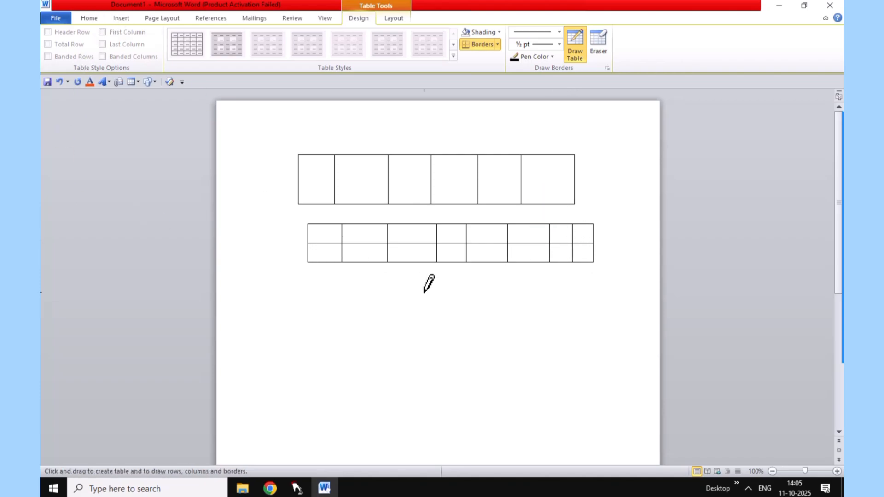
Undo all drawn lines and both hand-drawn tables until the page is empty
{"action": "key", "text": "ctrl+z"}
{"action": "key", "text": "ctrl+z"}
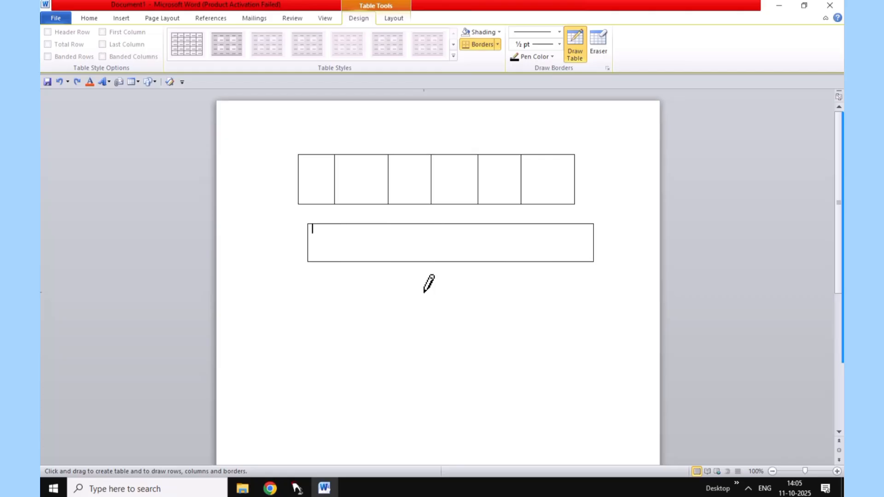
{"action": "key", "text": "ctrl+z"}
{"action": "key", "text": "ctrl+z"}
{"action": "key", "text": "ctrl+z"}
{"action": "key", "text": "ctrl+z"}
{"action": "key", "text": "ctrl+z"}
{"action": "key", "text": "ctrl+z"}
{"action": "key", "text": "ctrl+z"}
{"action": "key", "text": "ctrl+z"}
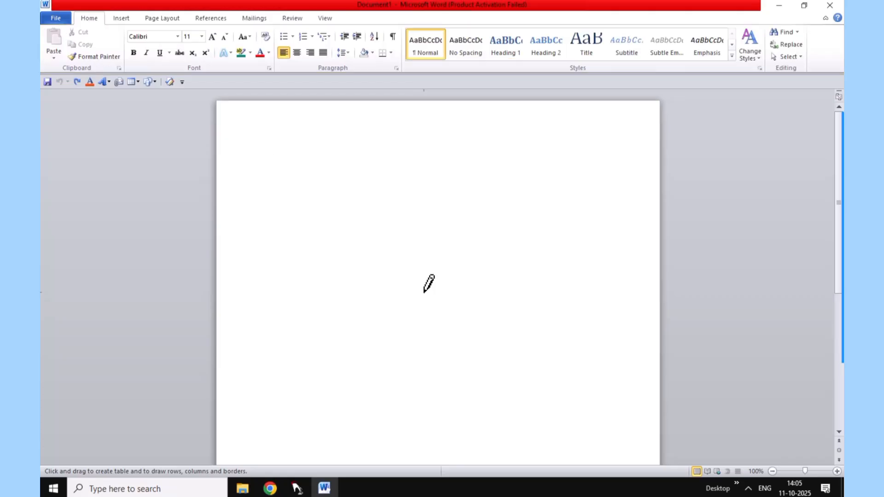
Embed a blank Excel spreadsheet, dismiss the activation wizard, return to the document and undo the insertion
{"action": "left_click", "coordinate": [126, 18]}
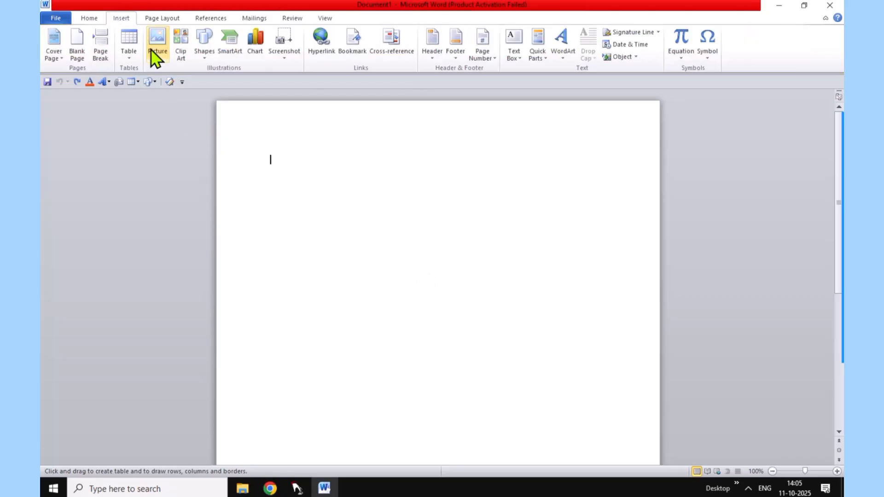
{"action": "left_click", "coordinate": [129, 54]}
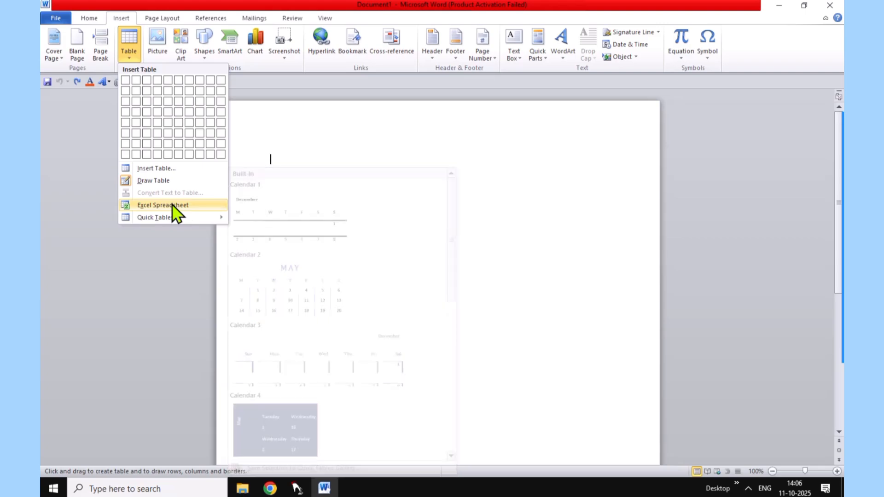
{"action": "left_click", "coordinate": [173, 205]}
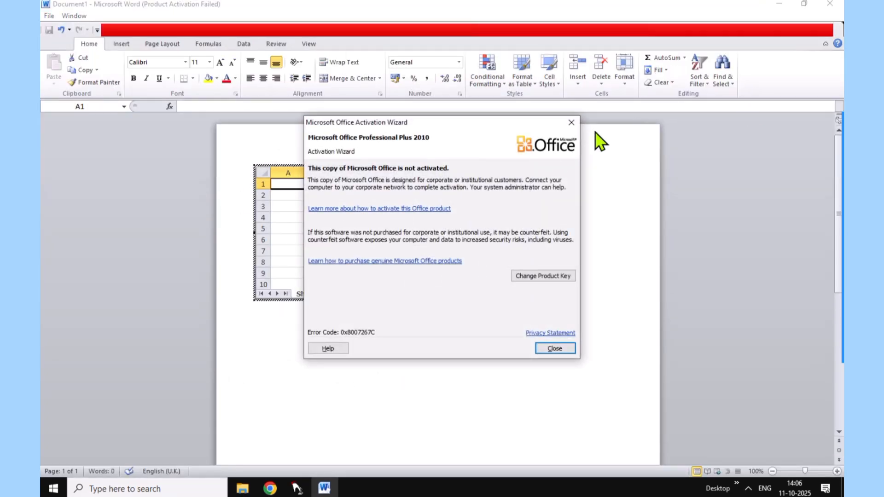
{"action": "left_click", "coordinate": [571, 123]}
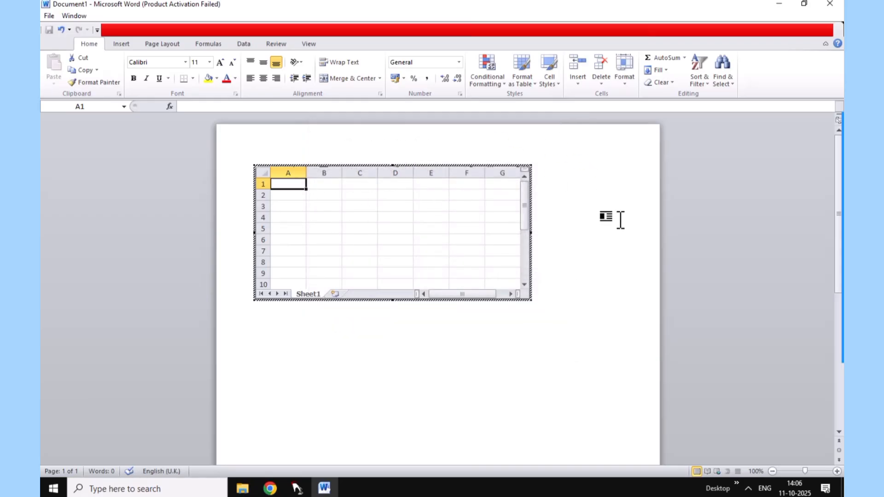
{"action": "left_click", "coordinate": [583, 275]}
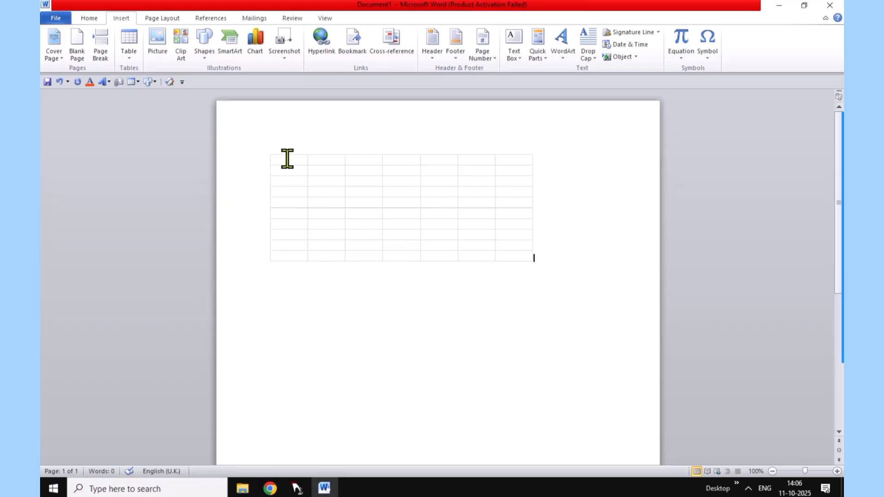
{"action": "left_click", "coordinate": [273, 166]}
{"action": "key", "text": "ctrl+z"}
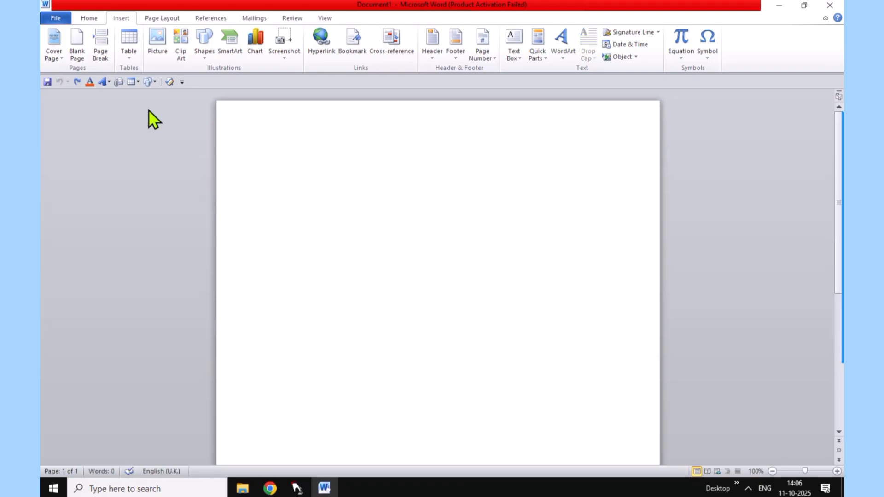
Embed a blank Excel spreadsheet in the page, return to the document and undo the insertion
{"action": "left_click", "coordinate": [129, 51]}
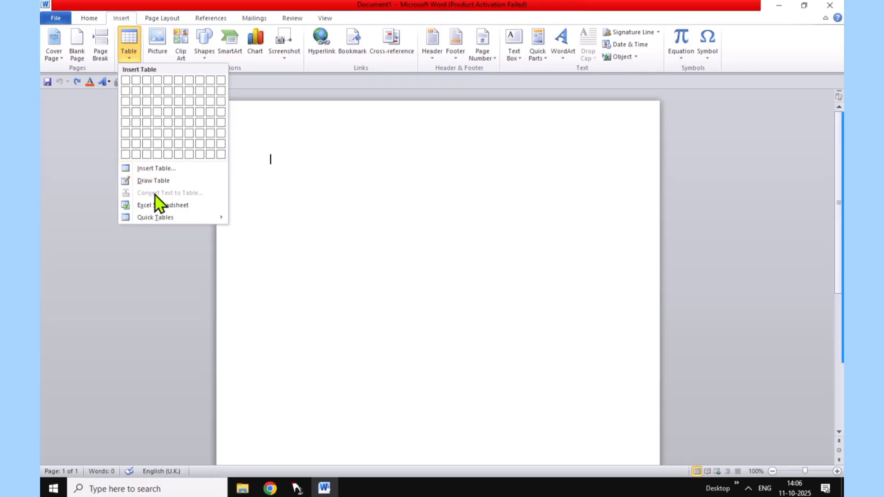
{"action": "left_click", "coordinate": [181, 204]}
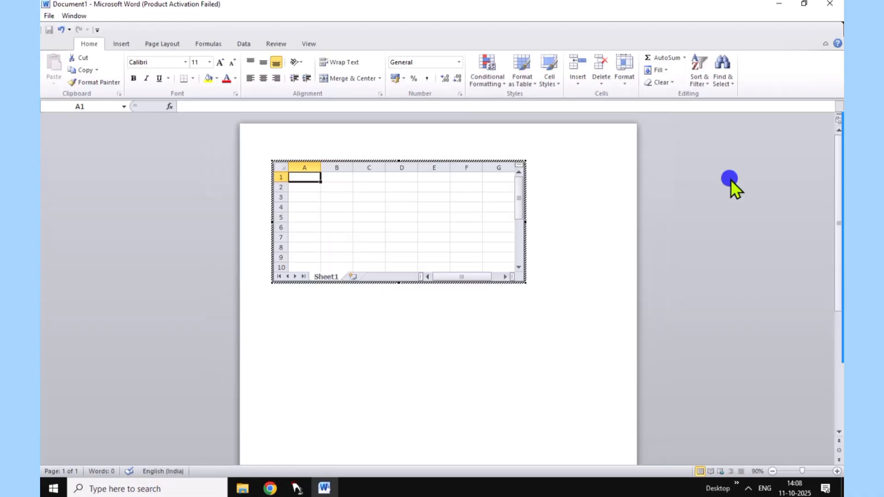
{"action": "left_click", "coordinate": [561, 220]}
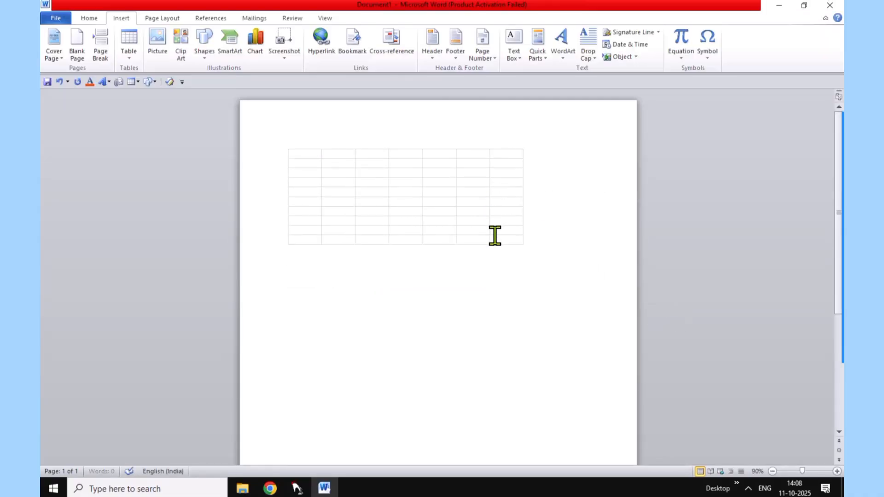
{"action": "key", "text": "ctrl+z"}
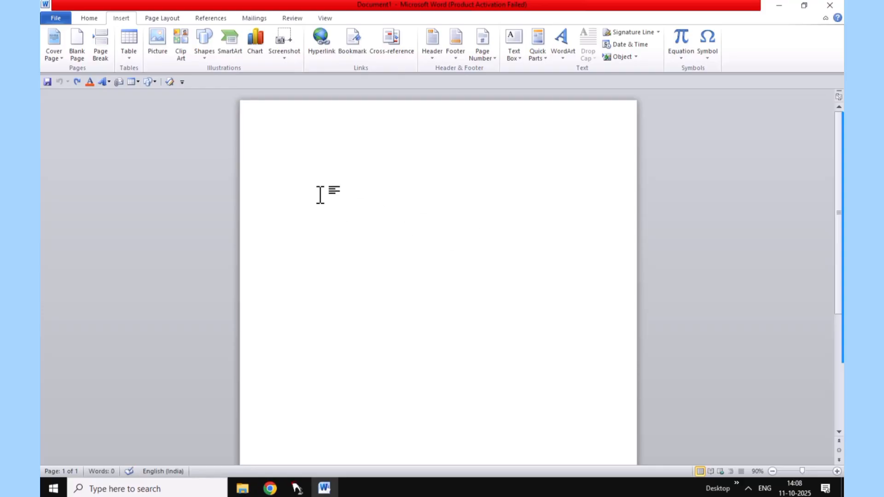
Browse the built-in Quick Tables, insert the Calendar 2 design and undo it
{"action": "left_click", "coordinate": [124, 53]}
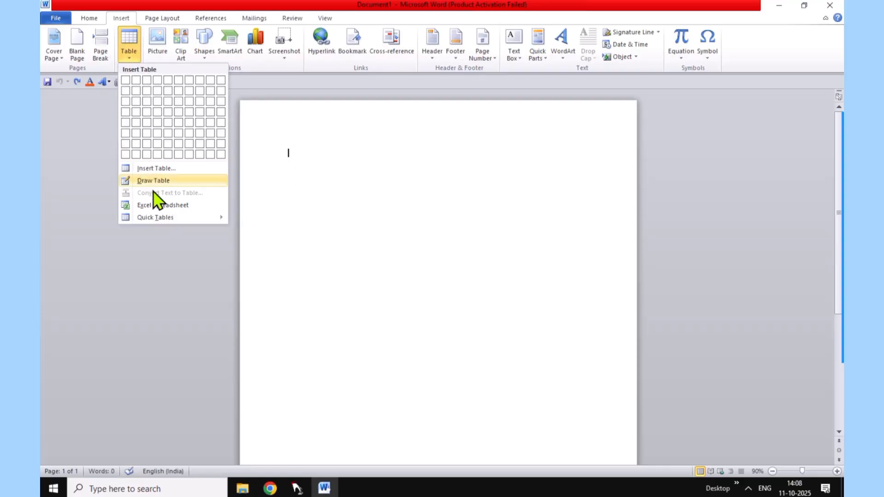
{"action": "mouse_move", "coordinate": [171, 221]}
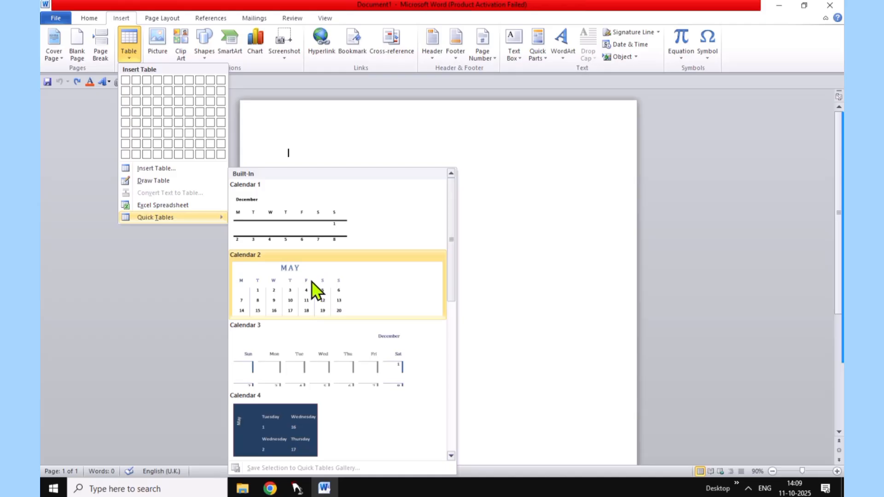
{"action": "left_click", "coordinate": [504, 149]}
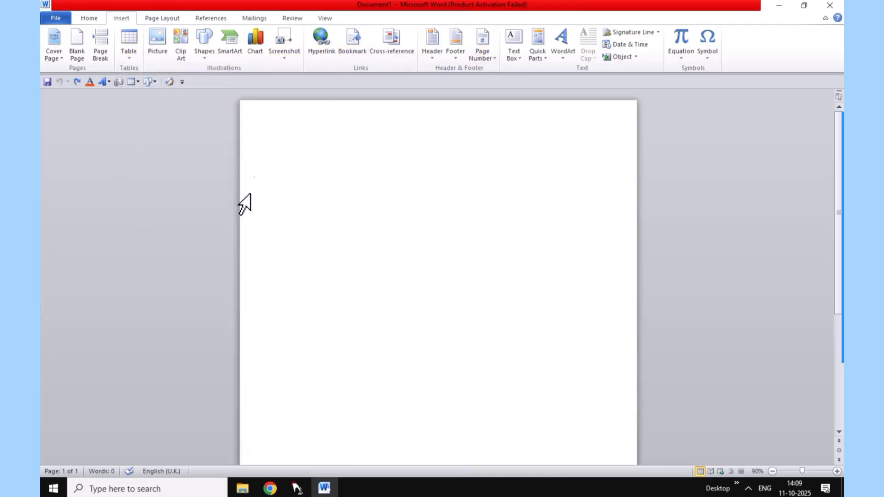
{"action": "left_click", "coordinate": [125, 62]}
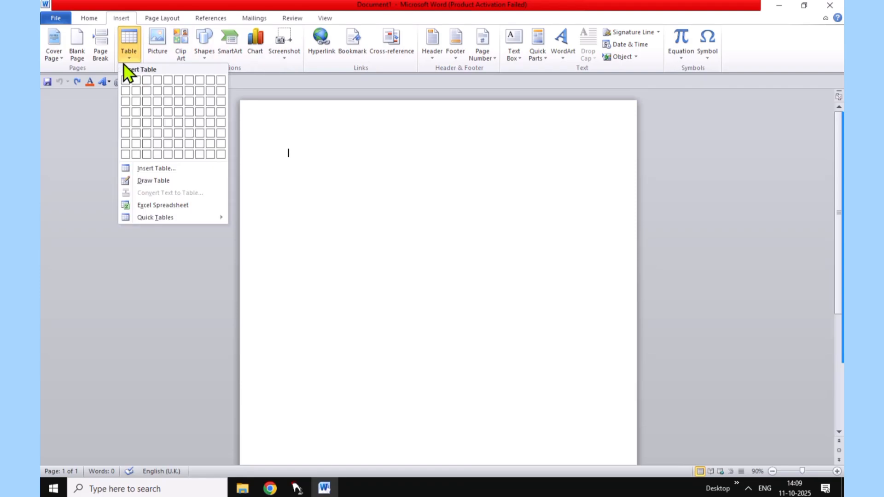
{"action": "left_click", "coordinate": [158, 218]}
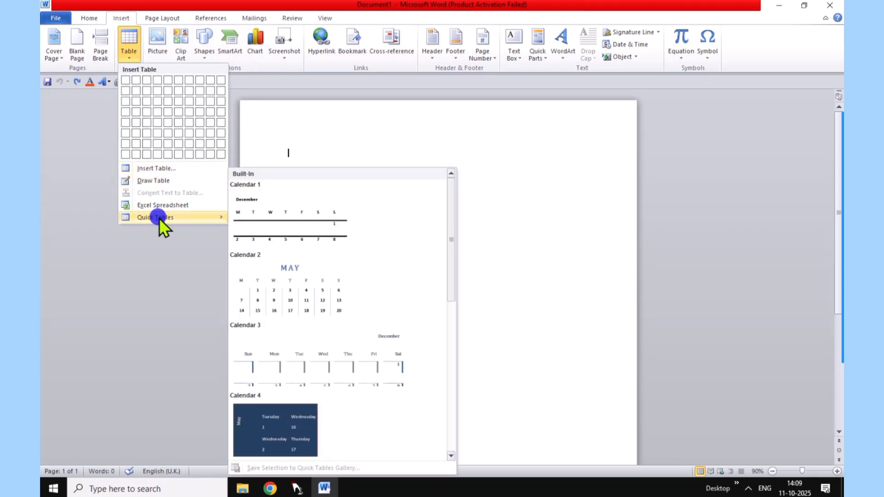
{"action": "left_click", "coordinate": [286, 300]}
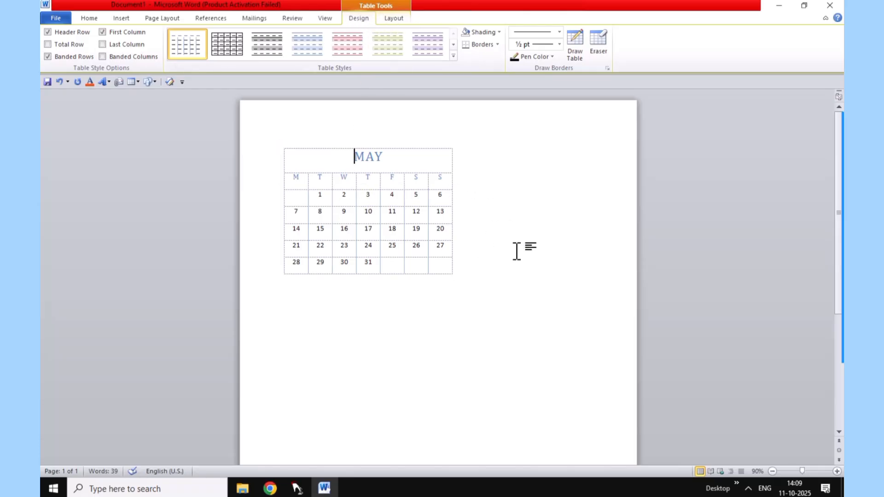
{"action": "key", "text": "ctrl+z"}
Insert the Calendar 2 quick table once more, leave the table and undo its insertion
{"action": "left_click", "coordinate": [125, 19]}
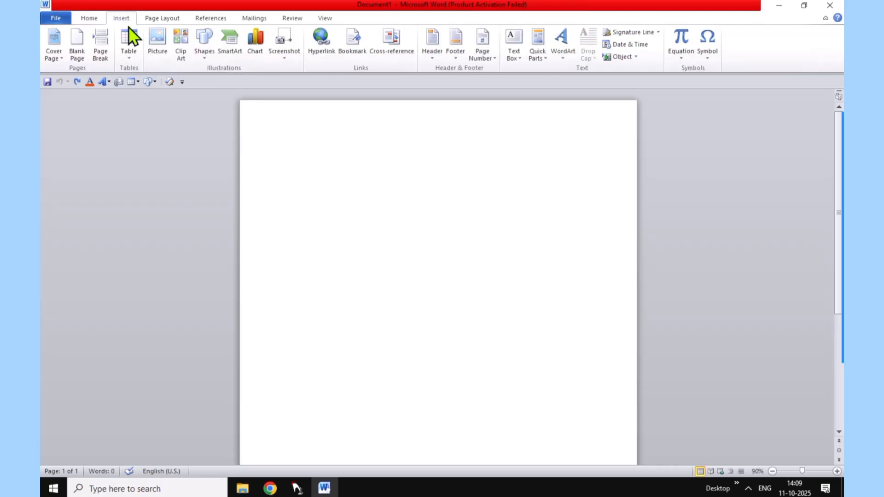
{"action": "left_click", "coordinate": [131, 63]}
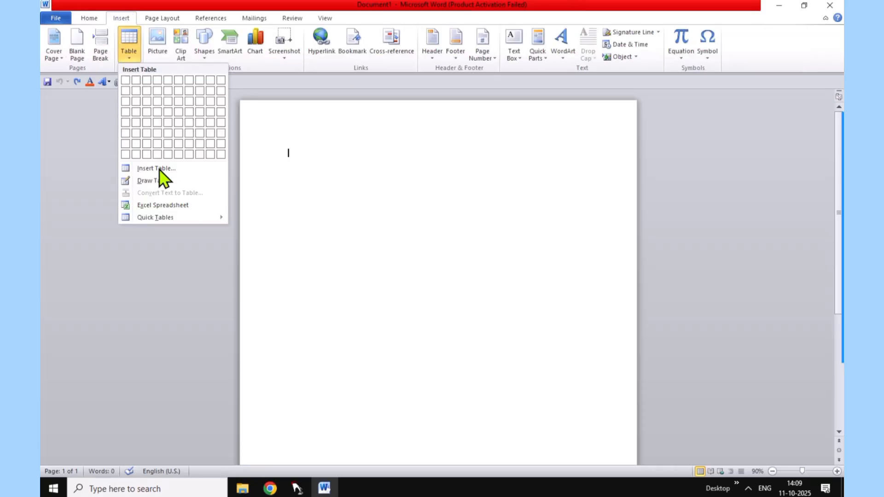
{"action": "mouse_move", "coordinate": [165, 217]}
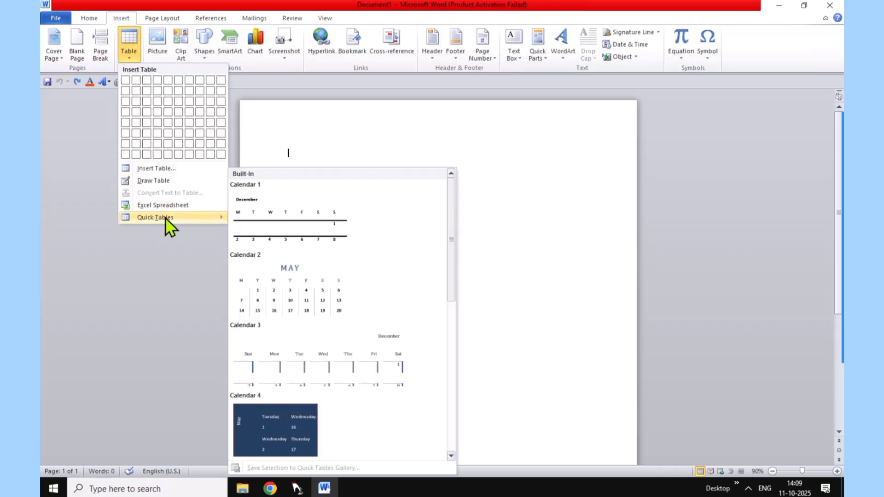
{"action": "left_click", "coordinate": [287, 294]}
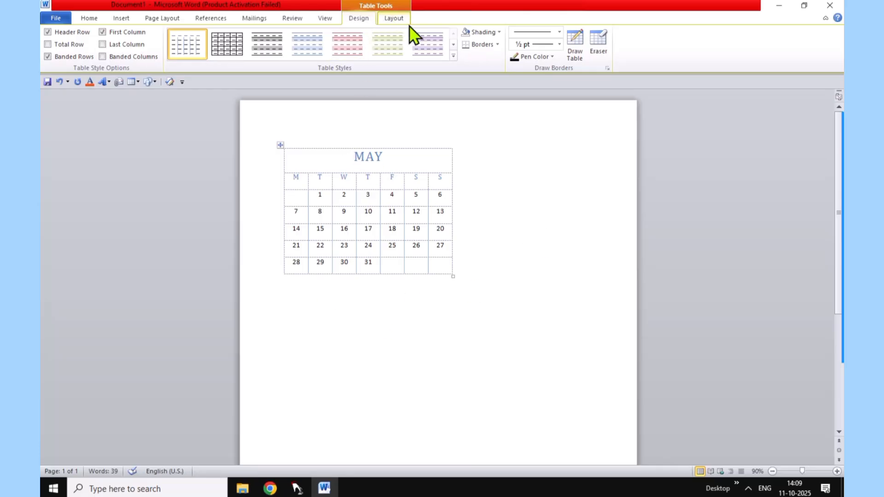
{"action": "left_click", "coordinate": [489, 183]}
{"action": "key", "text": "ctrl+z"}
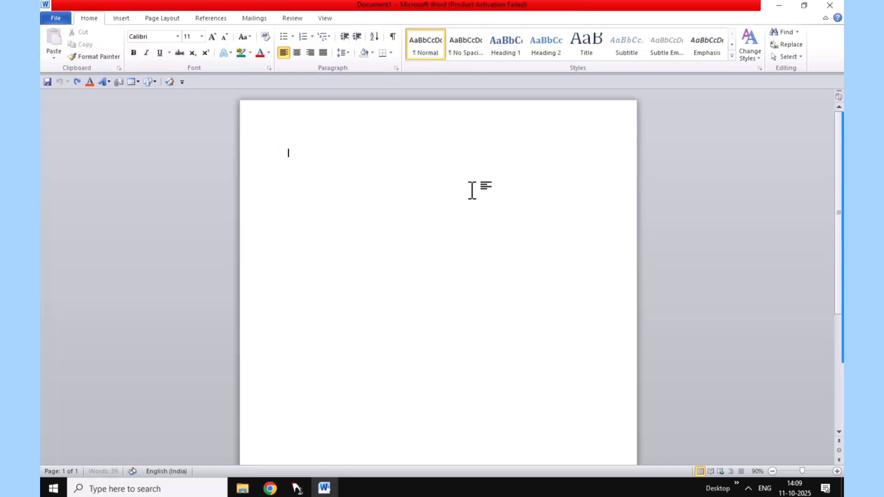
Insert the built-in Calendar 2 quick table on the empty page
{"action": "left_click", "coordinate": [123, 19]}
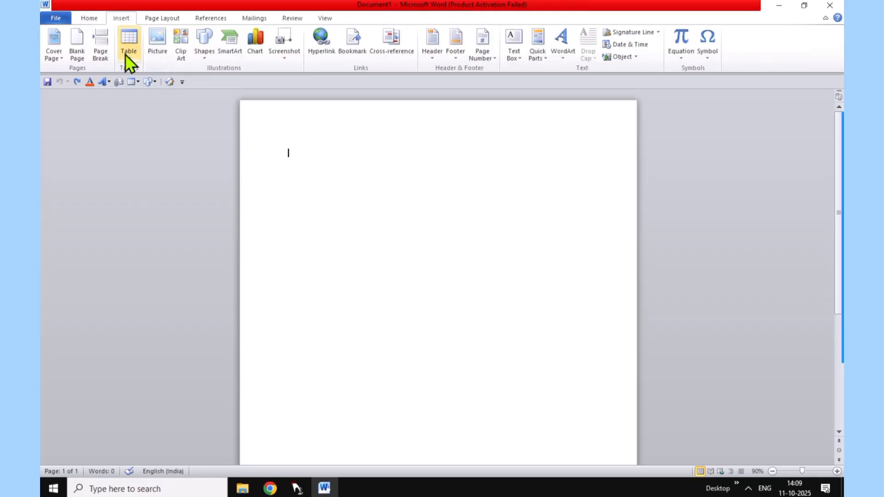
{"action": "left_click", "coordinate": [133, 57]}
{"action": "mouse_move", "coordinate": [155, 217]}
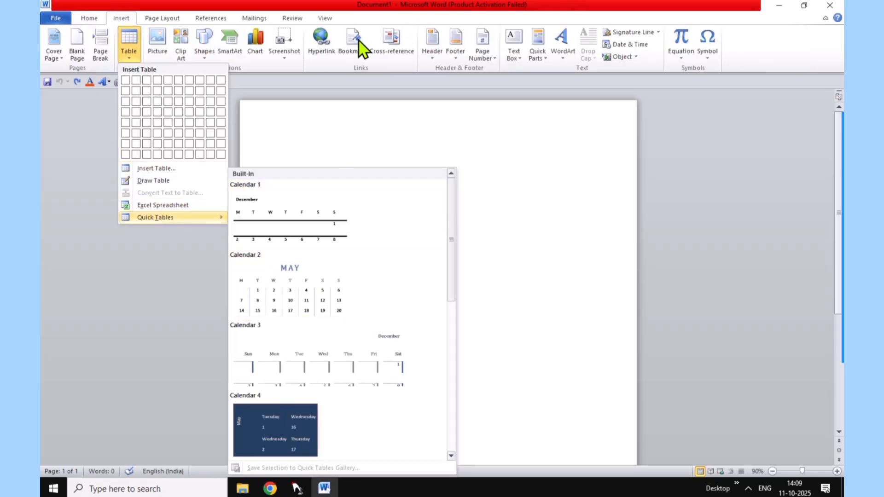
{"action": "left_click", "coordinate": [299, 310]}
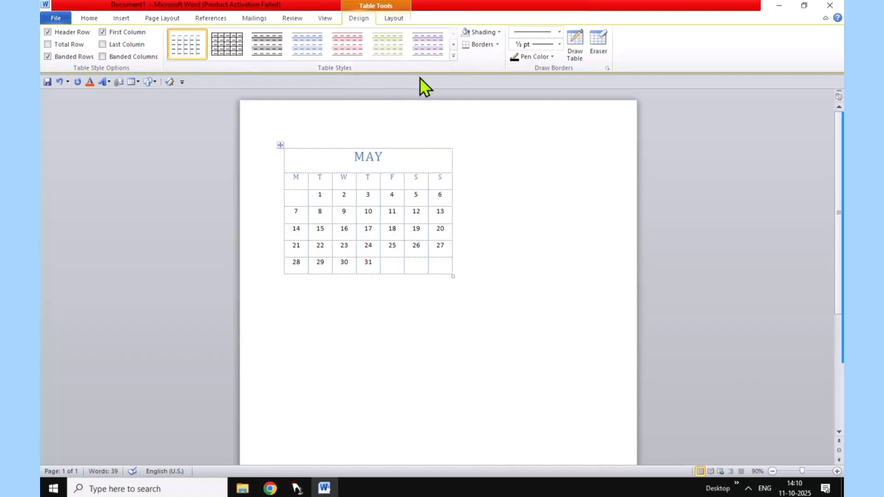
Try a black first-column style, a green header style, and purple and aqua first-column styles on the May calendar table
{"action": "left_click", "coordinate": [454, 56]}
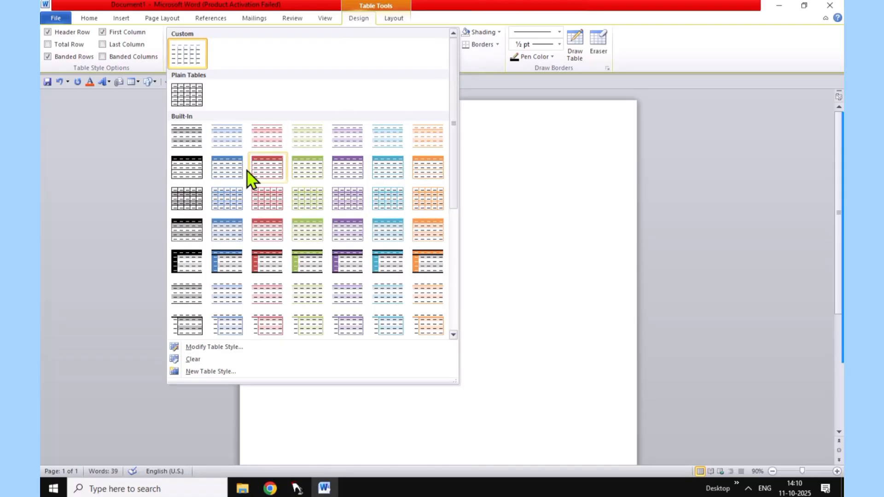
{"action": "left_click", "coordinate": [183, 268]}
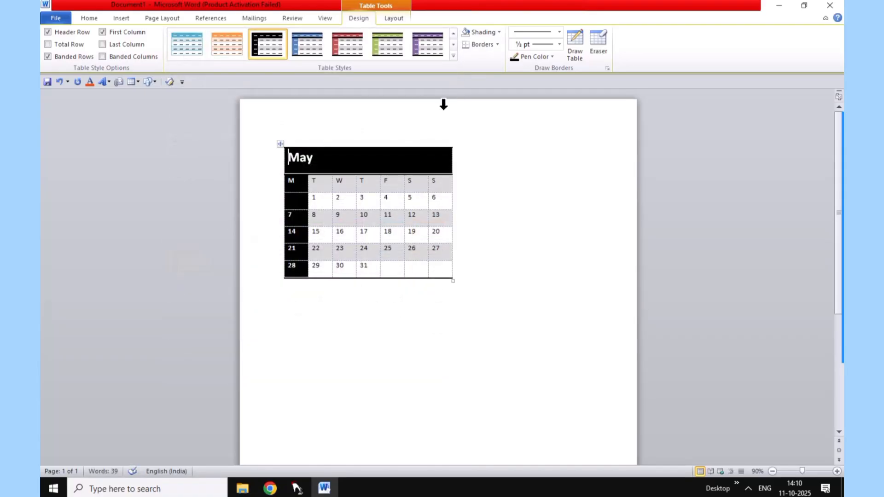
{"action": "left_click", "coordinate": [454, 55]}
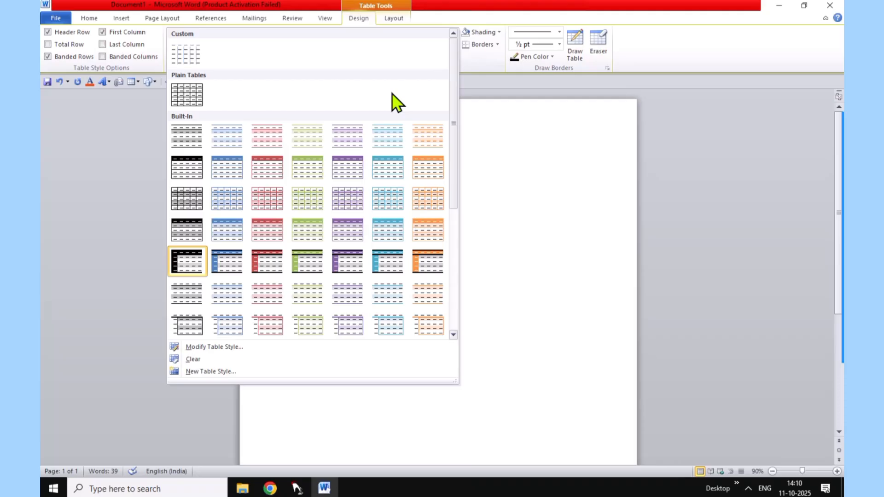
{"action": "left_click", "coordinate": [310, 164]}
{"action": "left_click", "coordinate": [455, 56]}
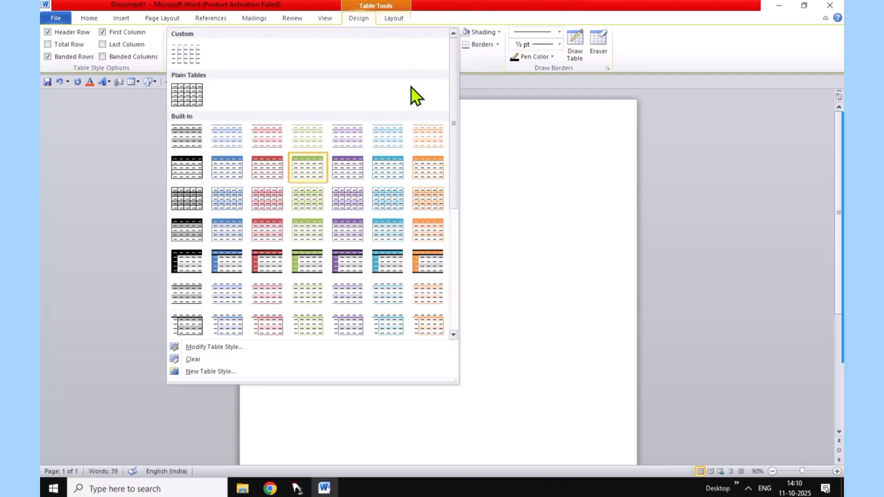
{"action": "left_click", "coordinate": [349, 264]}
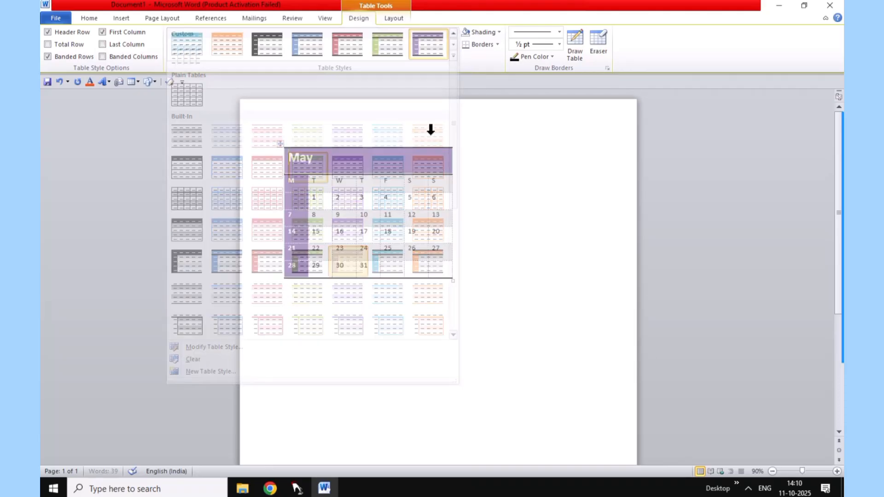
{"action": "left_click", "coordinate": [452, 54]}
{"action": "left_click", "coordinate": [389, 260]}
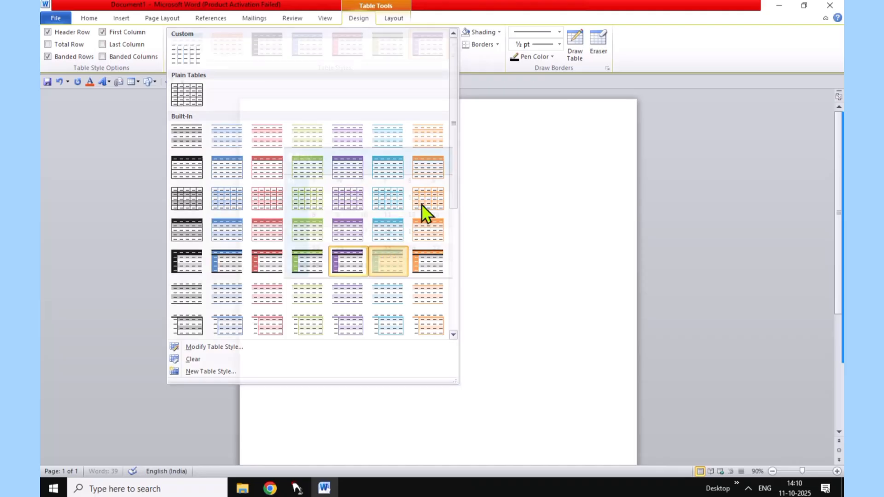
Try the black header, purple header and light orange banded styles on the May calendar table
{"action": "left_click", "coordinate": [455, 58]}
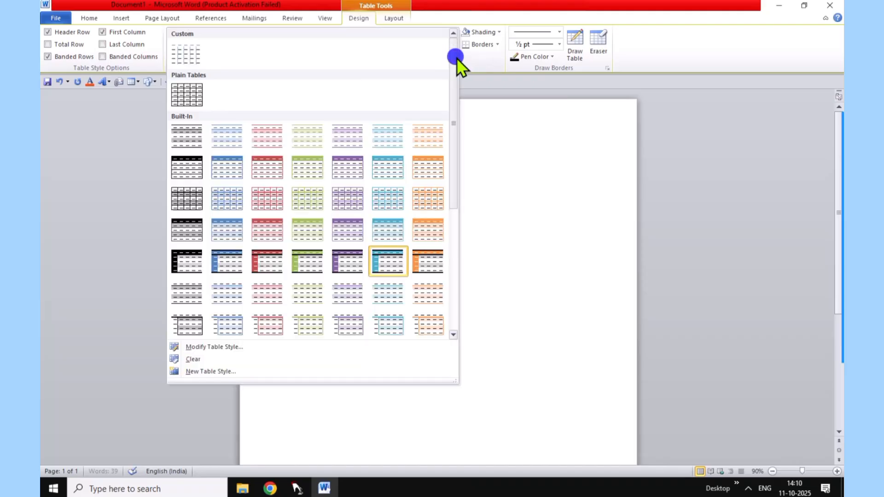
{"action": "left_click", "coordinate": [195, 167]}
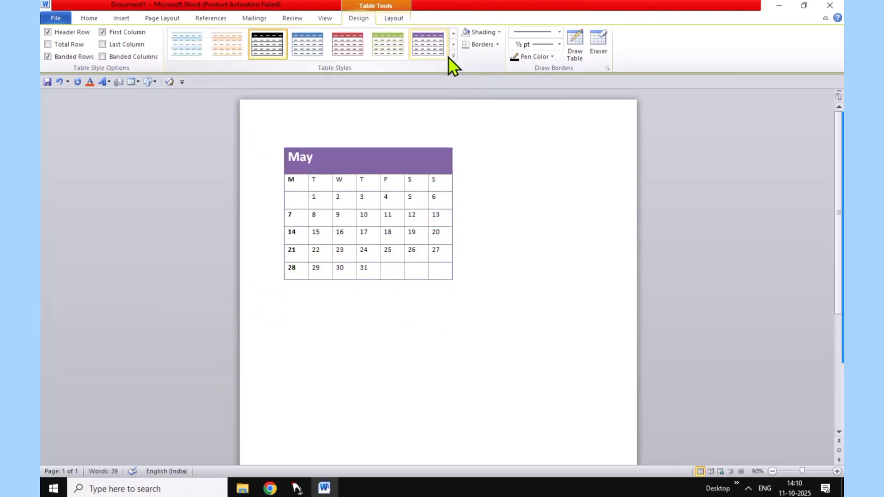
{"action": "left_click", "coordinate": [454, 56]}
{"action": "left_click", "coordinate": [344, 171]}
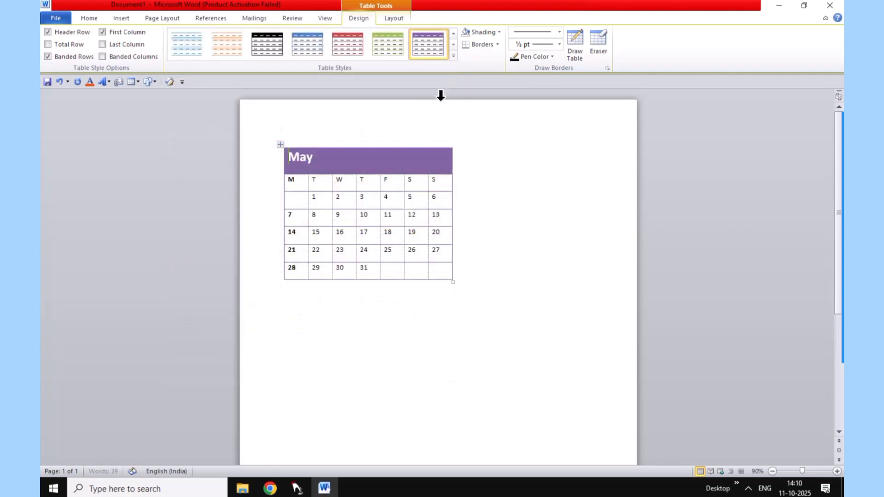
{"action": "left_click", "coordinate": [455, 56]}
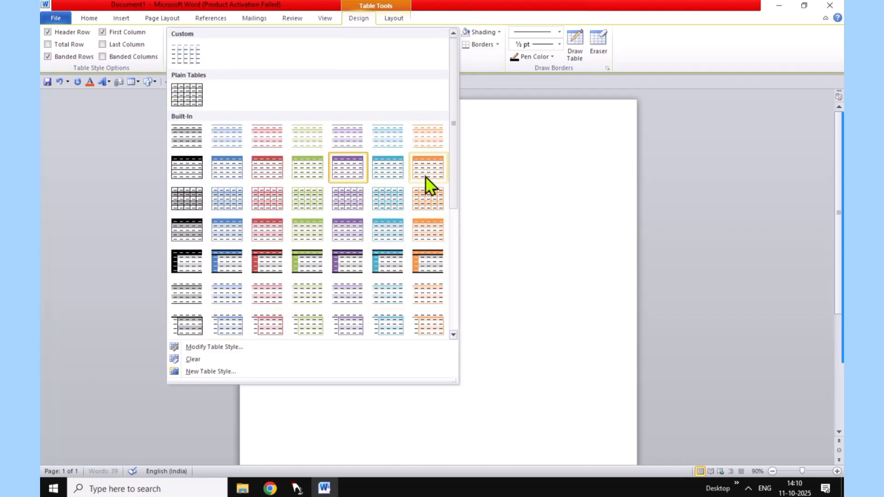
{"action": "left_click", "coordinate": [425, 141]}
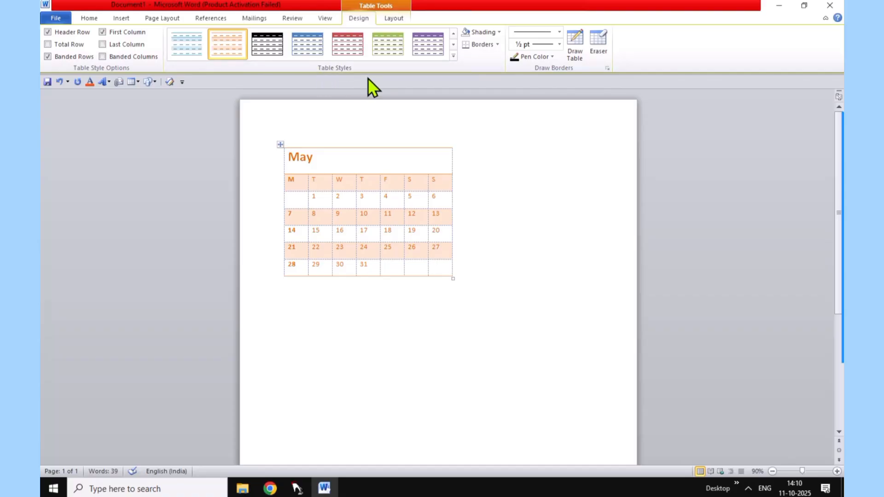
Try the blue and black styles with a solid header row and first column on the calendar
{"action": "left_click", "coordinate": [454, 54]}
{"action": "left_click", "coordinate": [227, 263]}
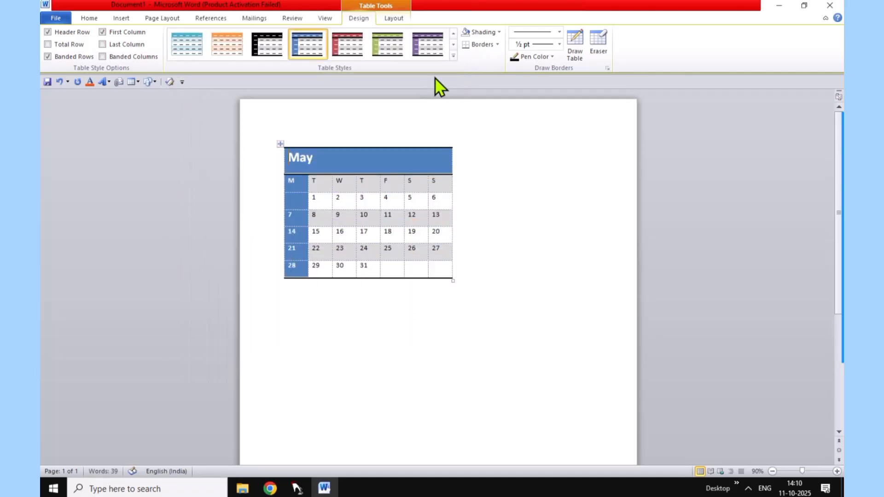
{"action": "left_click", "coordinate": [454, 56]}
{"action": "left_click", "coordinate": [250, 230]}
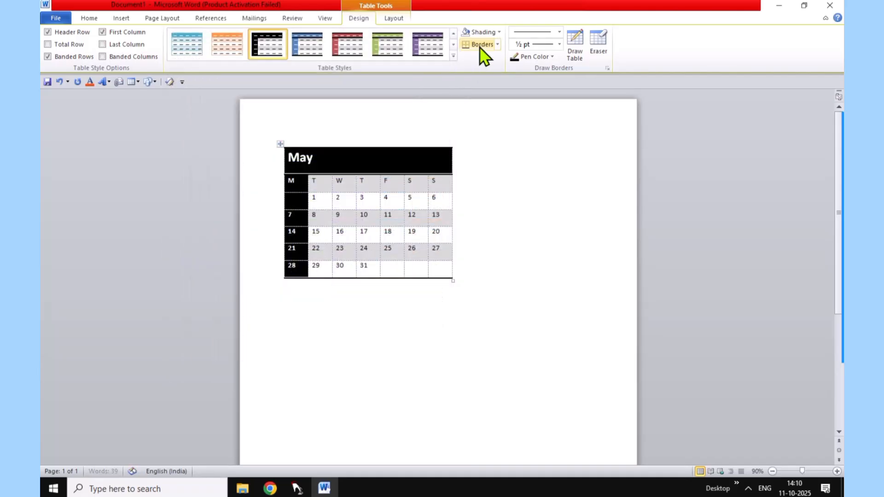
Apply the light green banded grid style to the calendar and add a bottom border to its May title cell
{"action": "left_click", "coordinate": [453, 56]}
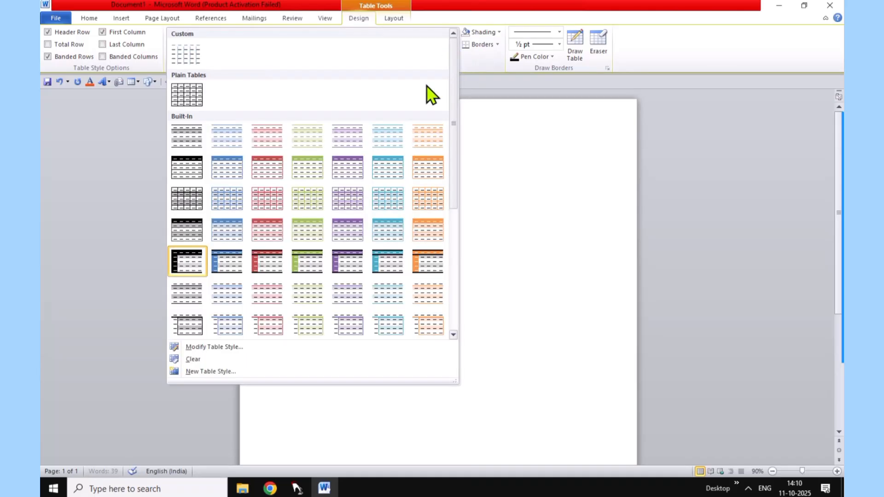
{"action": "left_click", "coordinate": [303, 191]}
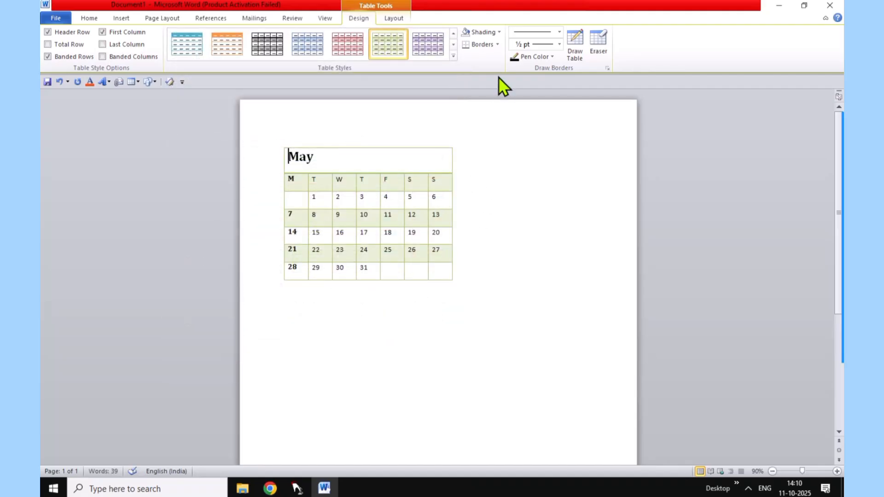
{"action": "left_click", "coordinate": [496, 45]}
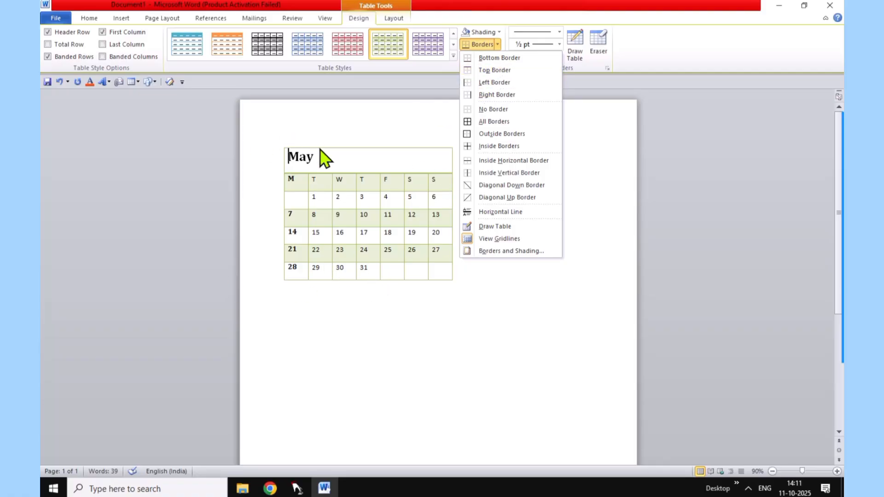
{"action": "left_click", "coordinate": [497, 58]}
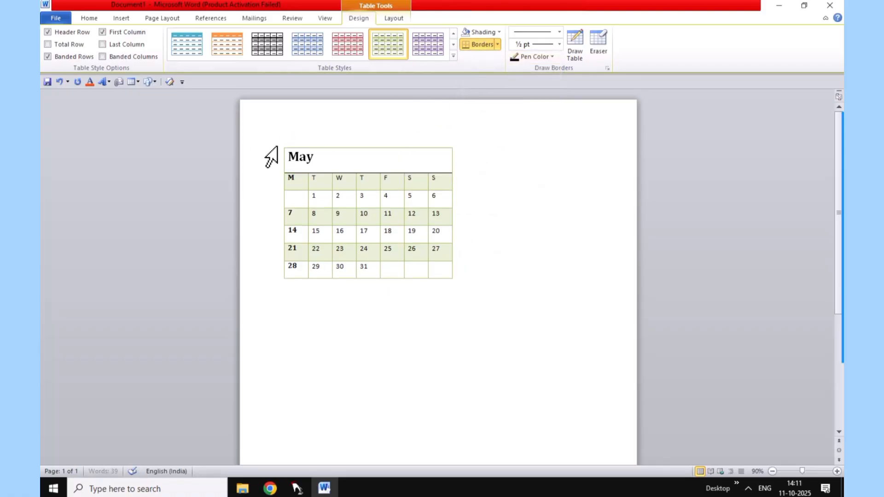
Undo the bottom border on the calendar's May title cell and apply No Border to that cell instead
{"action": "left_click_drag", "start_coordinate": [271, 157], "coordinate": [381, 286]}
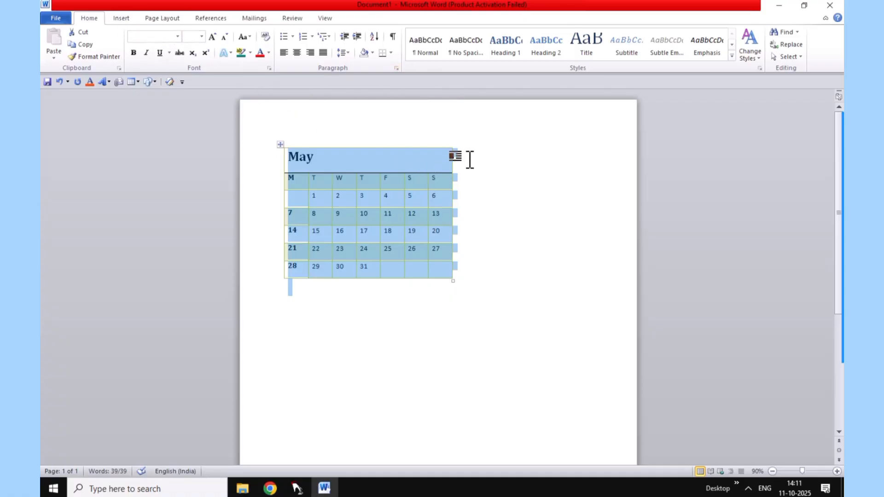
{"action": "key", "text": "ctrl+z"}
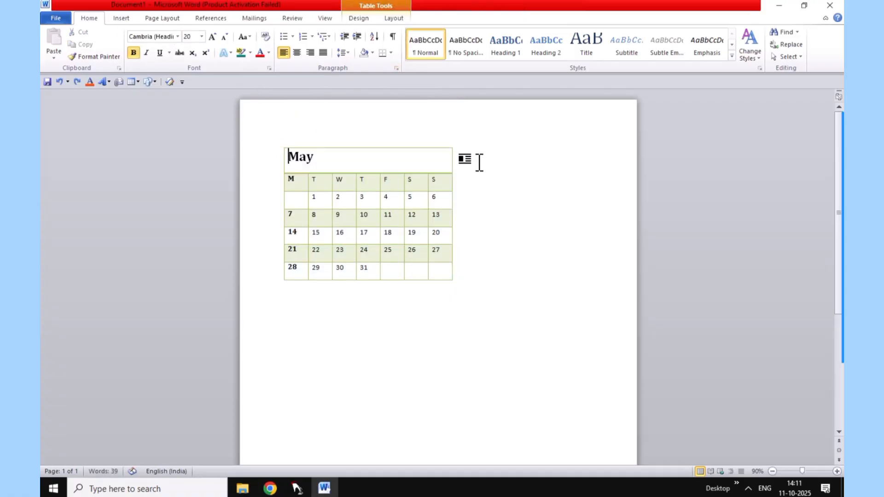
{"action": "left_click", "coordinate": [362, 20]}
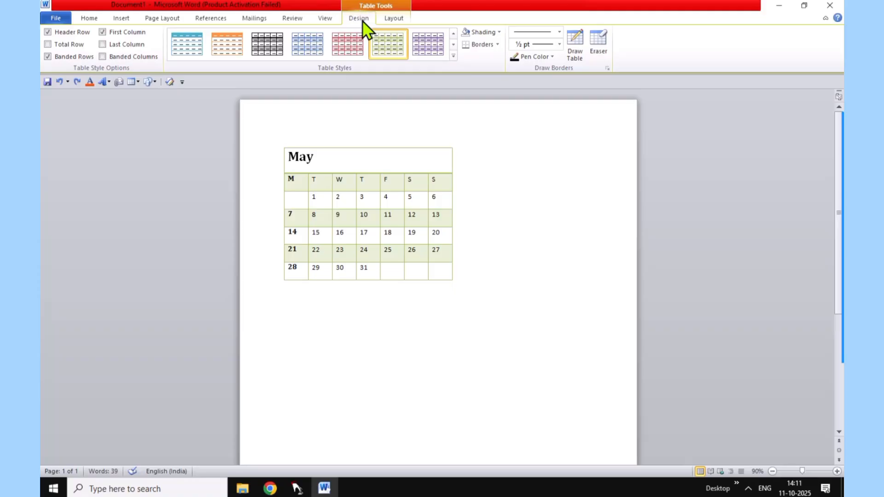
{"action": "left_click", "coordinate": [498, 45]}
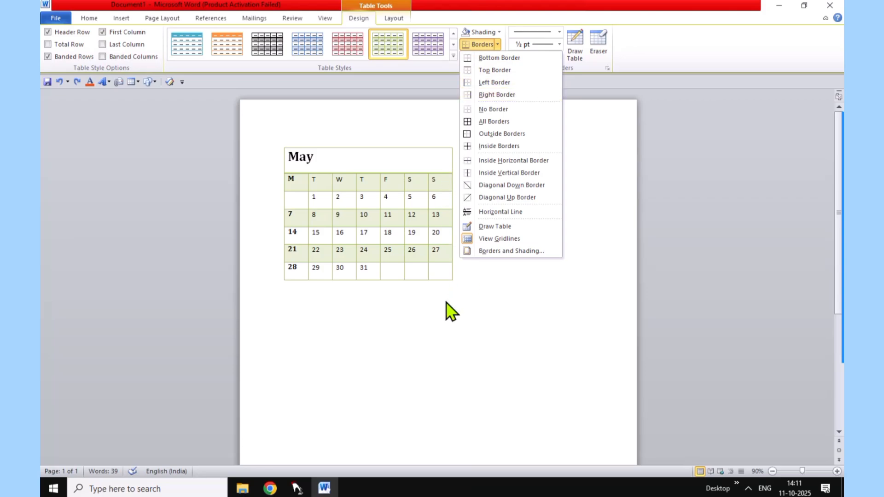
{"action": "left_click", "coordinate": [491, 110]}
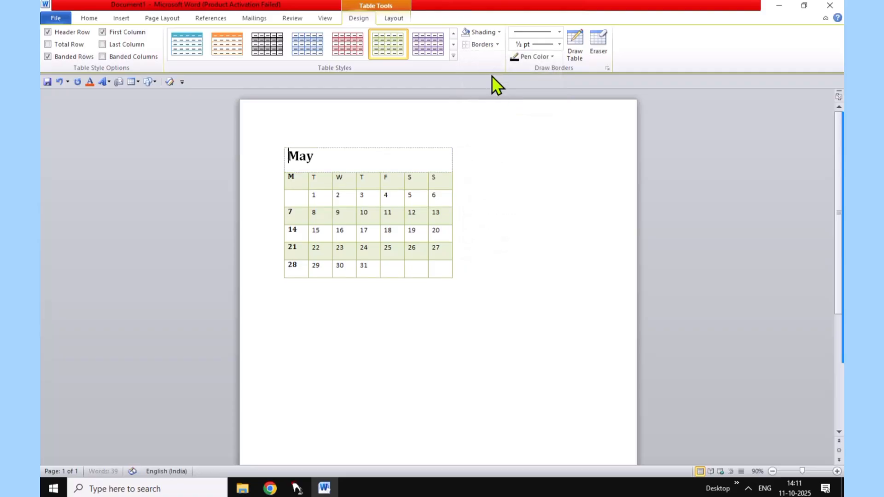
{"action": "left_click", "coordinate": [497, 45]}
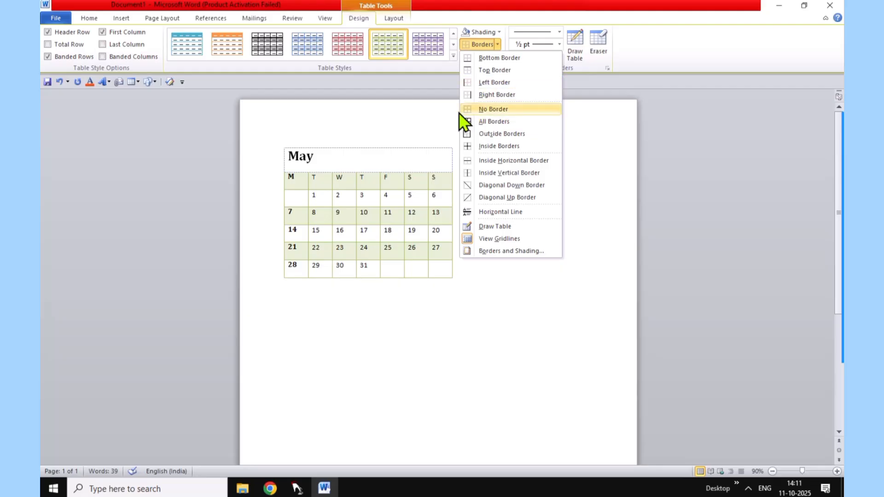
{"action": "left_click", "coordinate": [420, 132]}
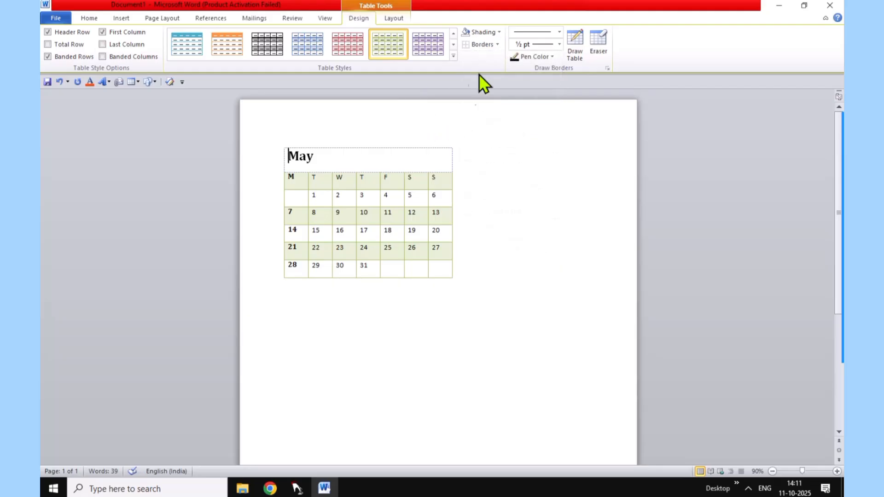
Try red, light red and light orange shading on the calendar's May title cell
{"action": "left_click", "coordinate": [500, 31]}
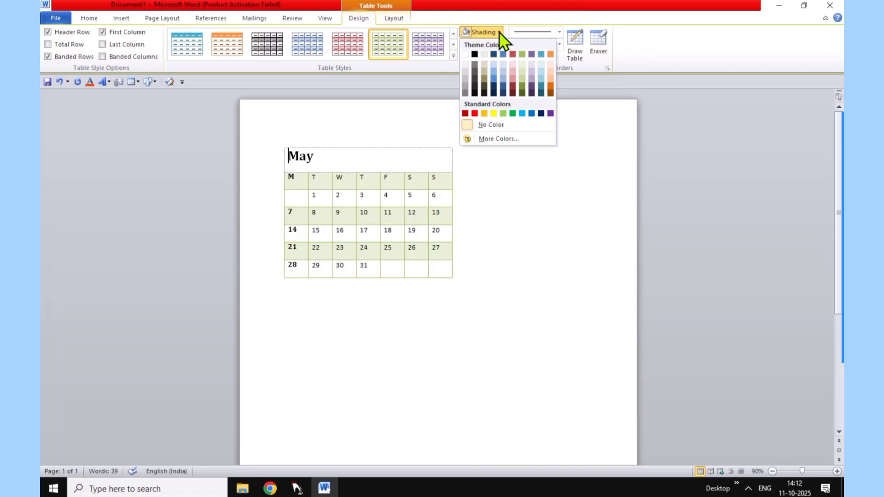
{"action": "left_click", "coordinate": [476, 114]}
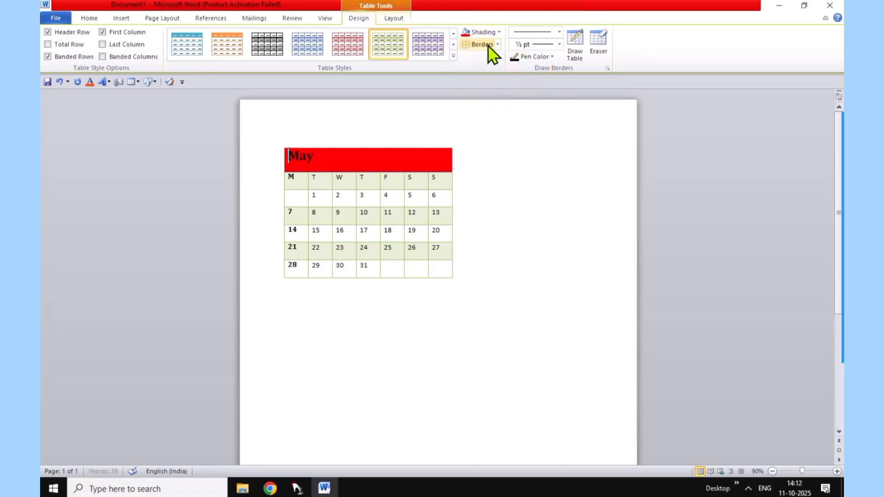
{"action": "left_click", "coordinate": [497, 31]}
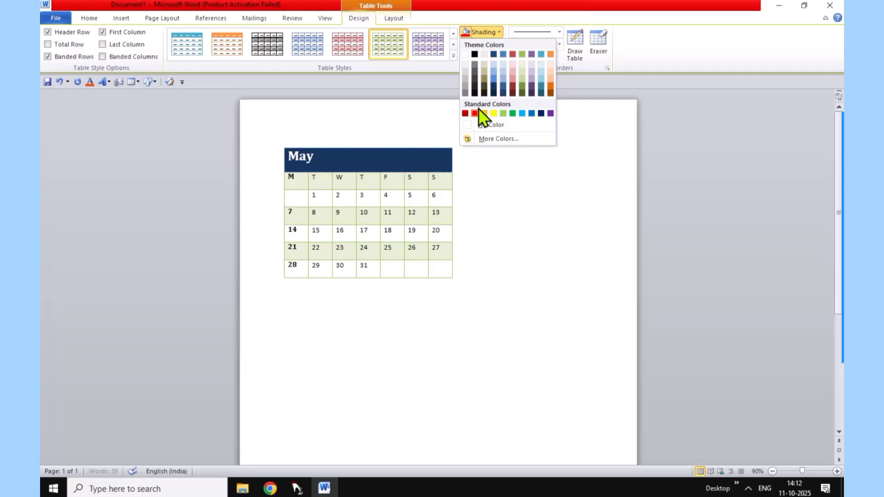
{"action": "left_click", "coordinate": [513, 79]}
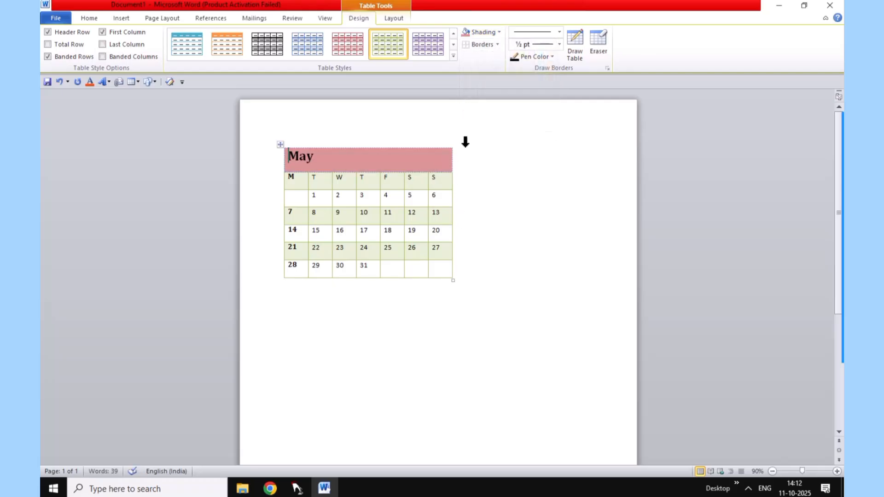
{"action": "left_click", "coordinate": [499, 33]}
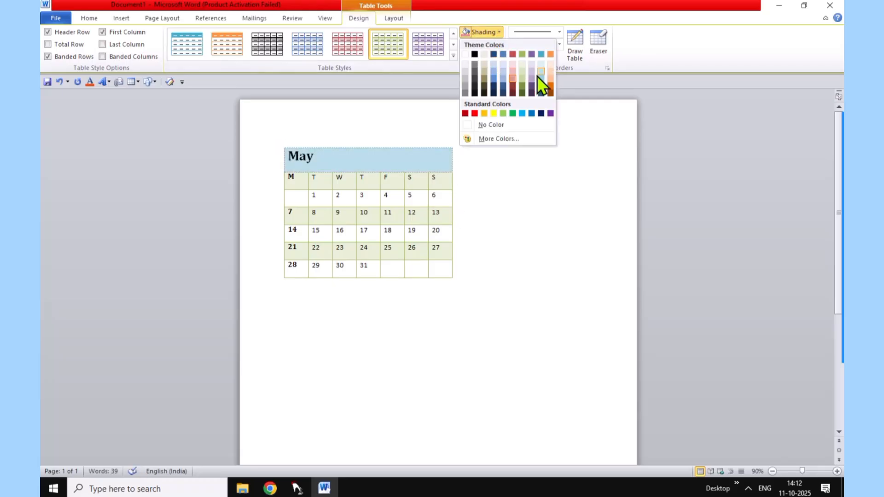
{"action": "left_click", "coordinate": [550, 78]}
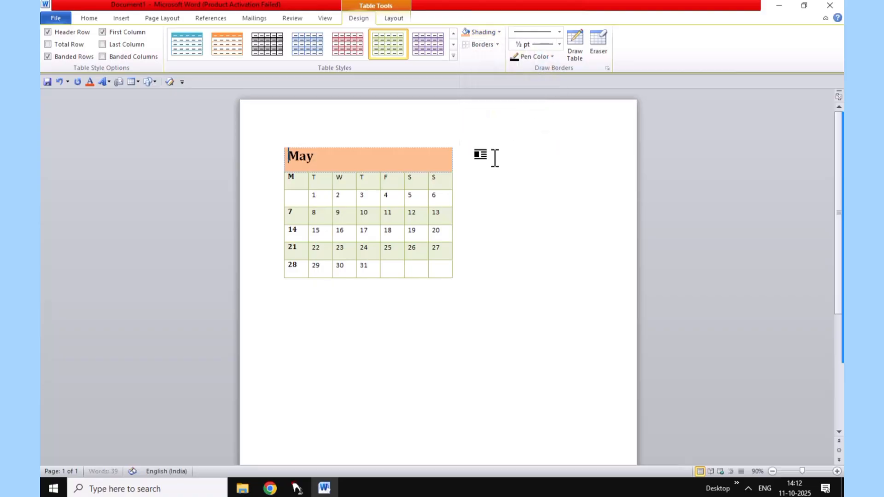
Shade the calendar's May title cell with the standard red color
{"action": "left_click", "coordinate": [499, 33]}
{"action": "left_click", "coordinate": [403, 158]}
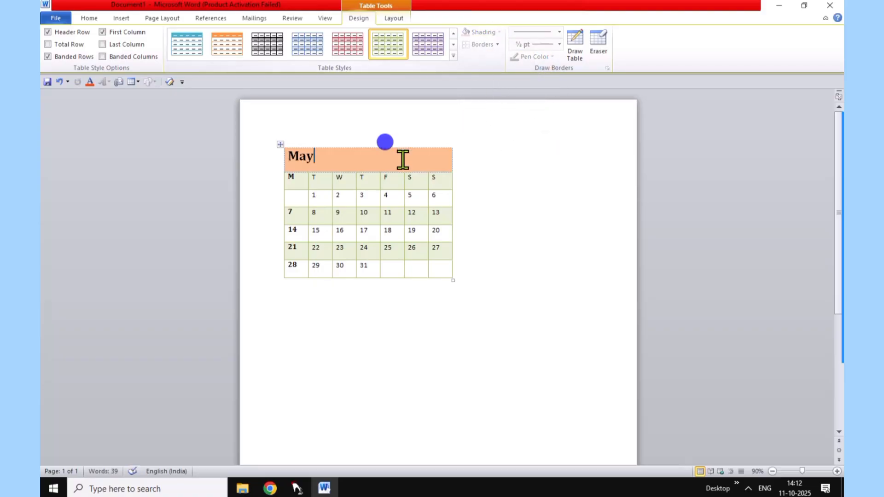
{"action": "left_click", "coordinate": [500, 32]}
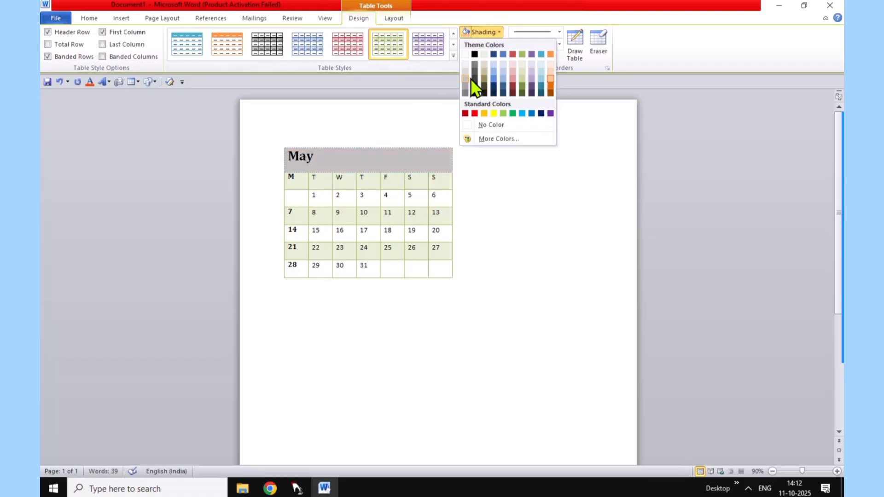
{"action": "left_click", "coordinate": [473, 113]}
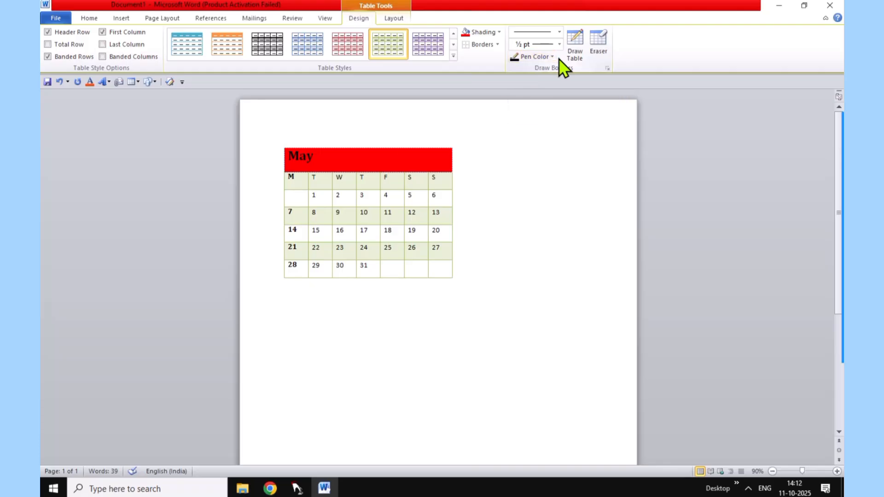
Set the table-drawing pen weight to 2 ¼ pt
{"action": "left_click", "coordinate": [561, 44]}
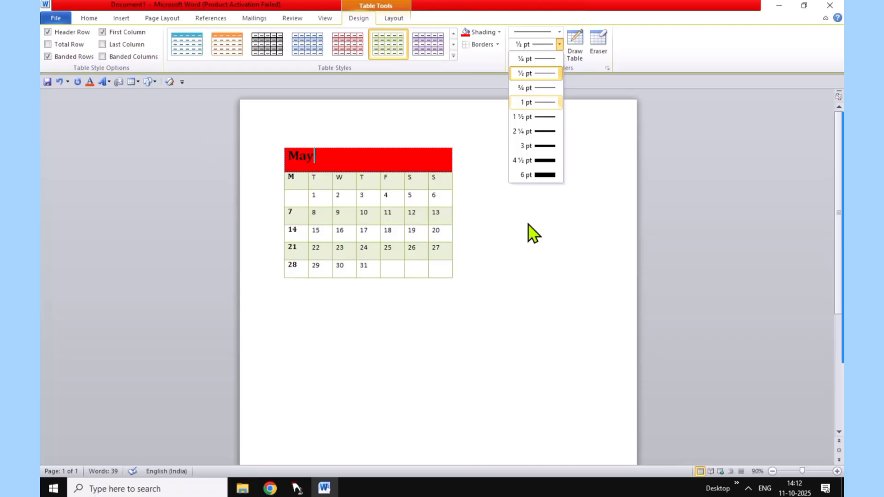
{"action": "left_click", "coordinate": [547, 131]}
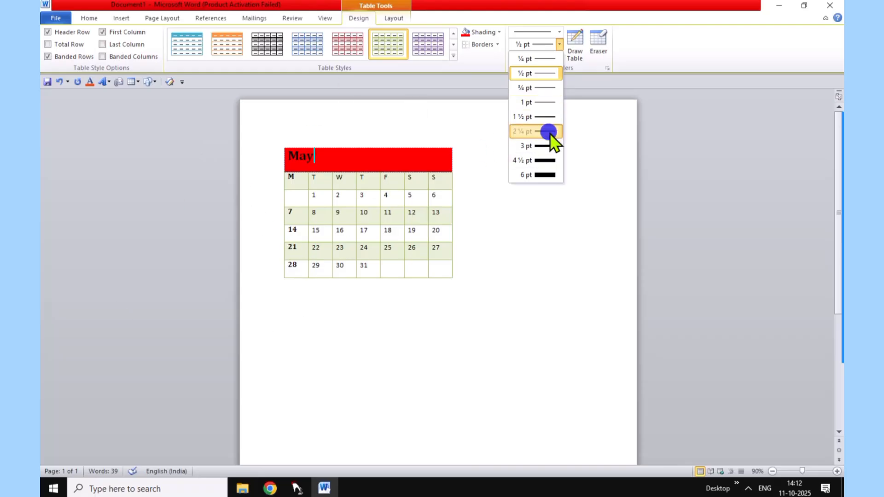
{"action": "left_click", "coordinate": [559, 45]}
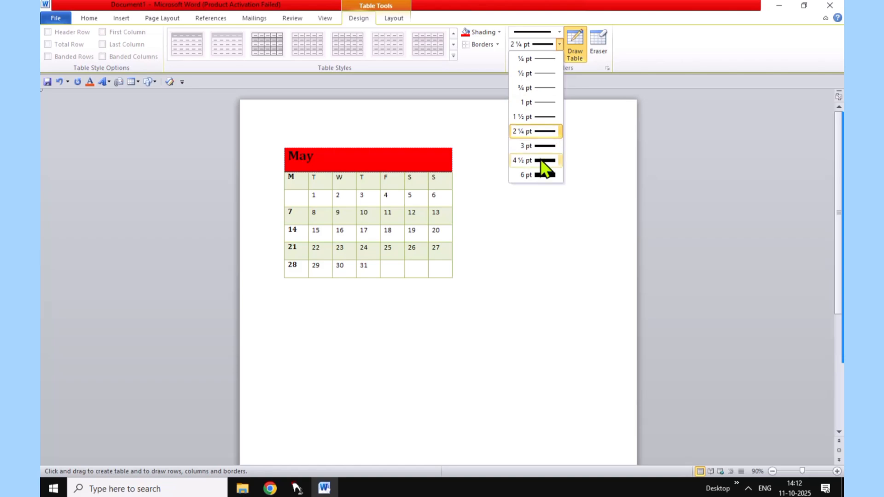
{"action": "left_click", "coordinate": [574, 139]}
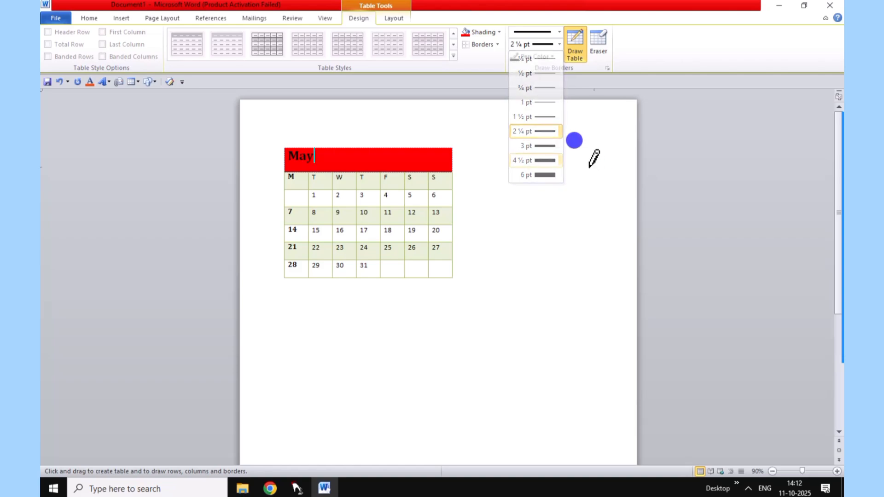
Draw a light blue table box against the calendar's right edge, three rows tall, and a separate standard red box to its right
{"action": "left_click", "coordinate": [552, 56]}
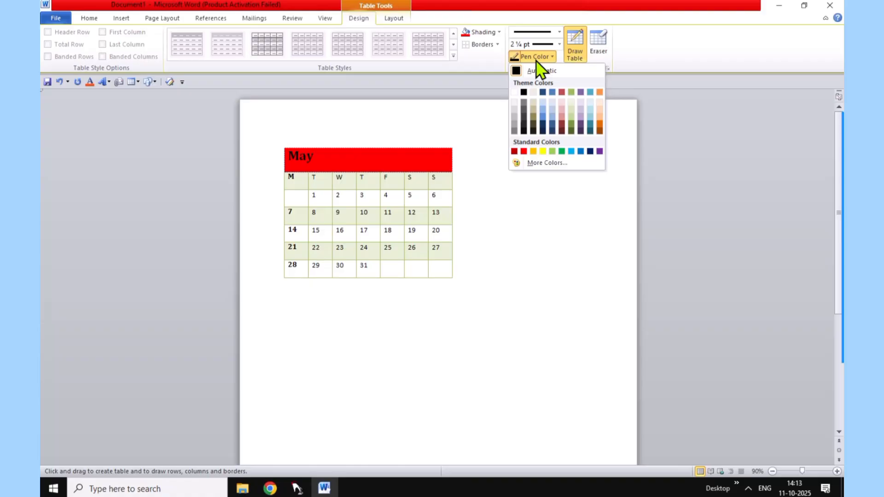
{"action": "left_click", "coordinate": [541, 113]}
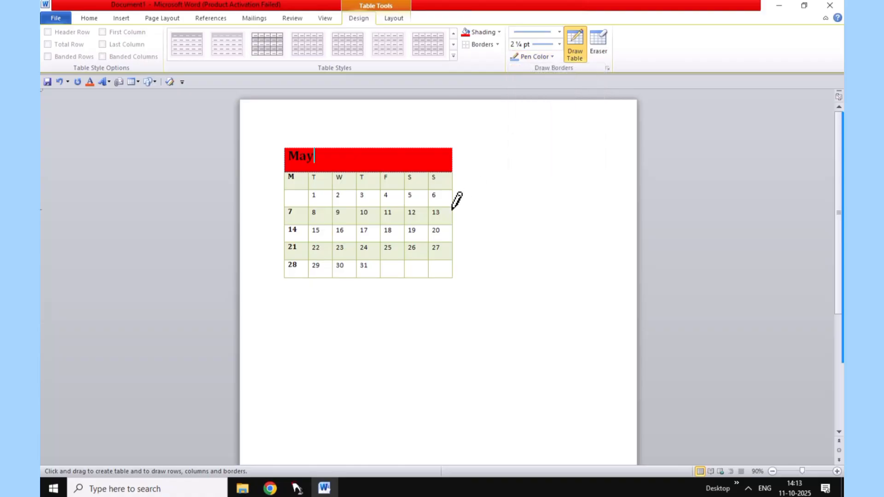
{"action": "left_click_drag", "start_coordinate": [506, 242], "coordinate": [453, 191]}
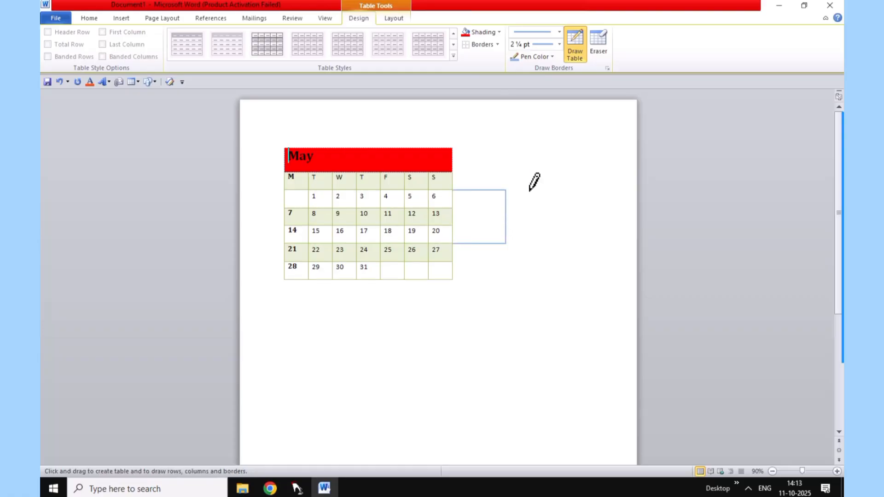
{"action": "left_click", "coordinate": [553, 57]}
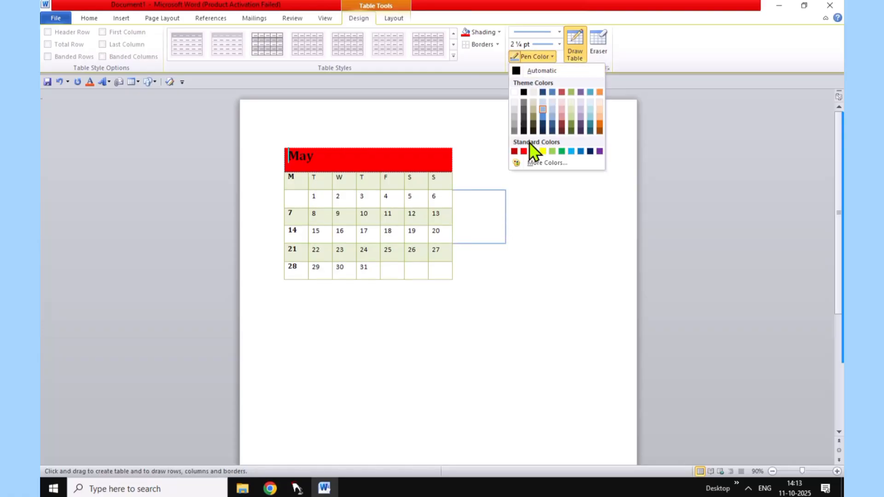
{"action": "left_click", "coordinate": [521, 159]}
{"action": "left_click_drag", "start_coordinate": [535, 187], "coordinate": [589, 232]}
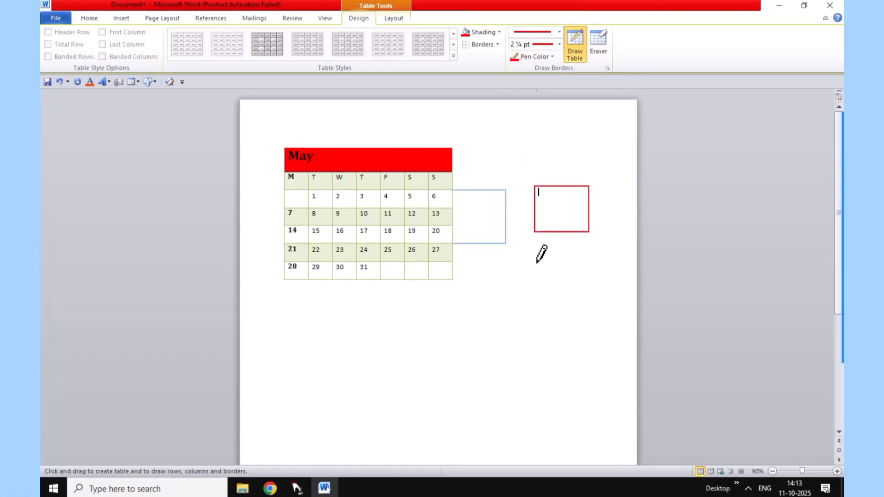
Draw two table boxes with the standard light green pen, one below the red box and a wider one below the calendar
{"action": "left_click", "coordinate": [550, 55]}
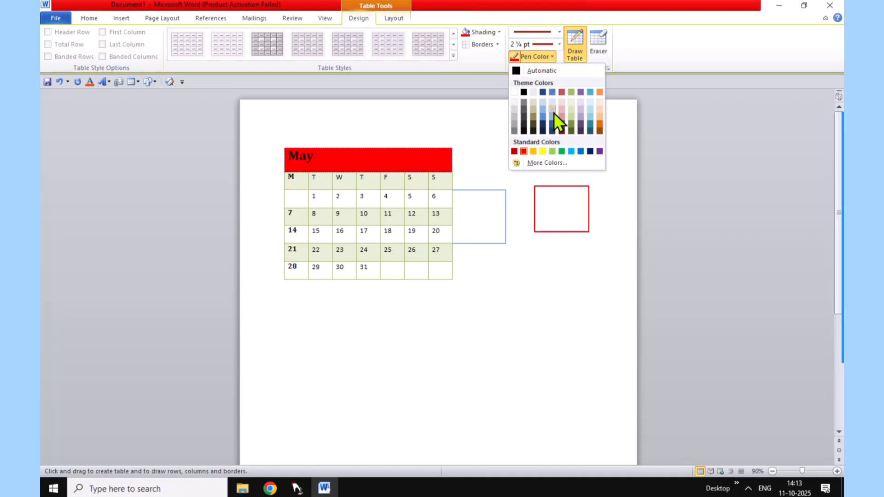
{"action": "left_click", "coordinate": [552, 151]}
{"action": "mouse_move", "coordinate": [503, 298]}
{"action": "left_mouse_down"}
{"action": "mouse_move", "coordinate": [526, 325]}
{"action": "mouse_move", "coordinate": [579, 323]}
{"action": "left_mouse_up"}
{"action": "left_click", "coordinate": [551, 54]}
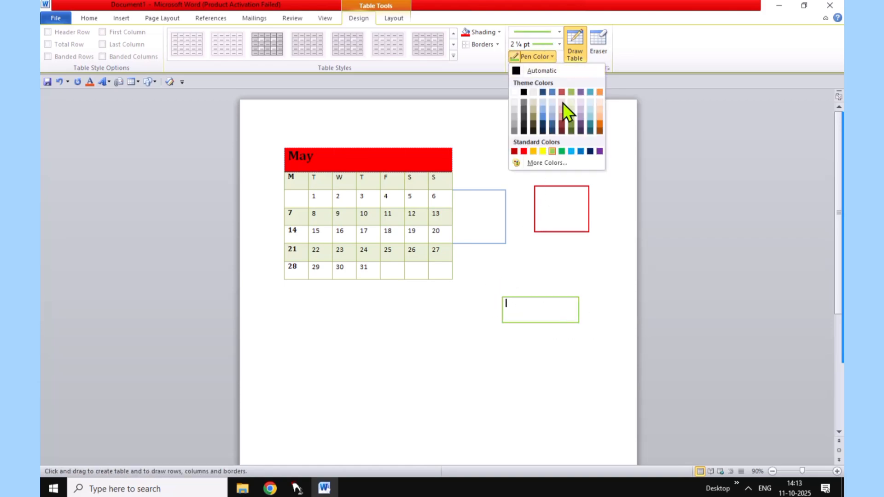
{"action": "left_click", "coordinate": [346, 341]}
{"action": "mouse_move", "coordinate": [378, 333]}
{"action": "left_mouse_down"}
{"action": "mouse_move", "coordinate": [512, 366]}
{"action": "mouse_move", "coordinate": [516, 377]}
{"action": "left_mouse_up"}
{"action": "left_click", "coordinate": [554, 57]}
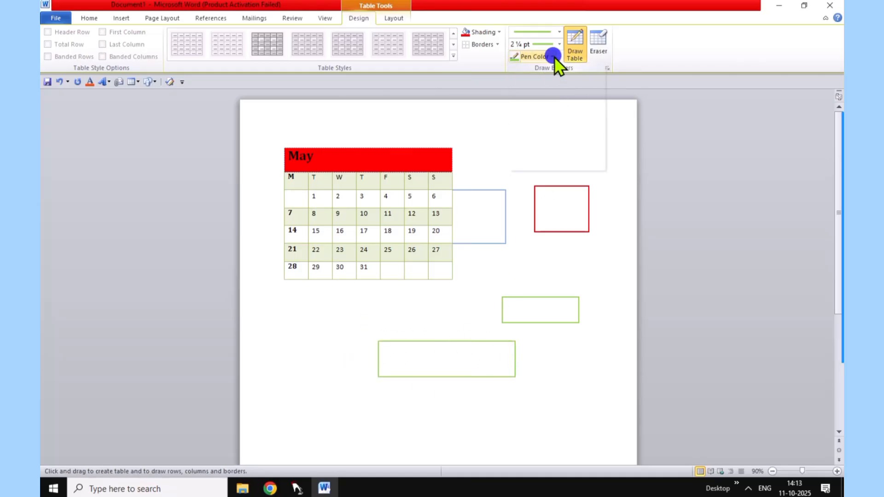